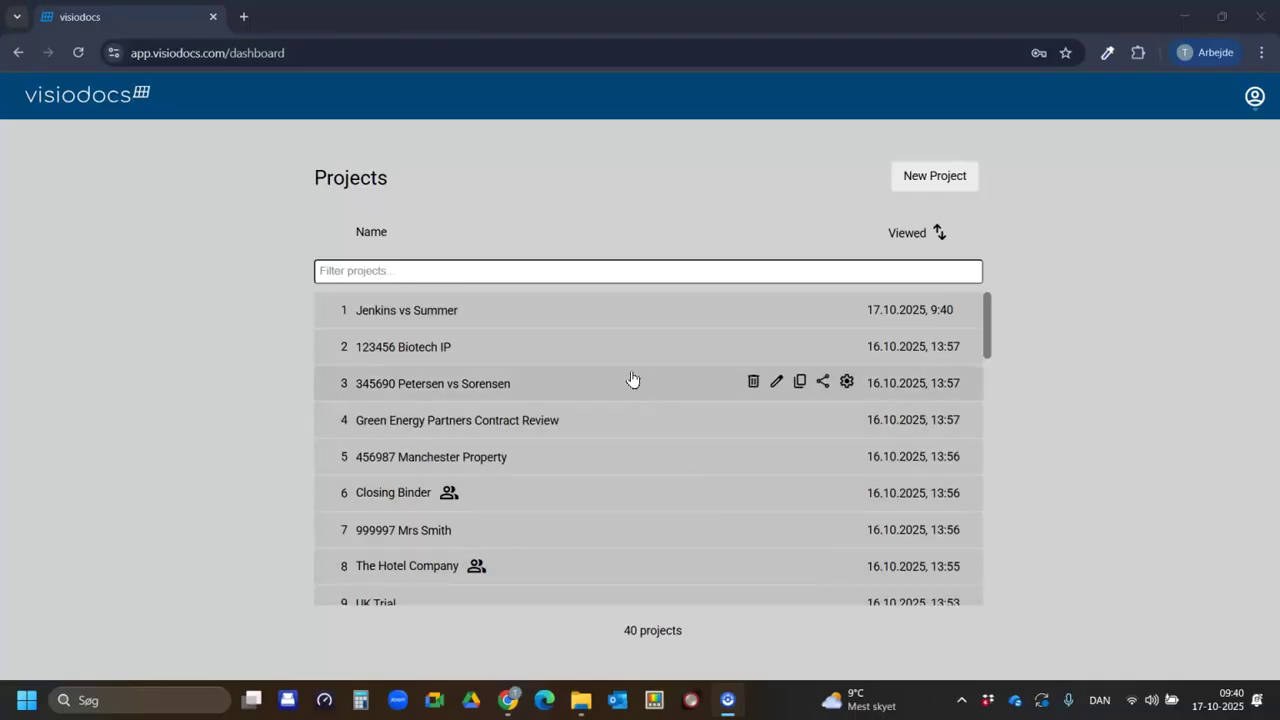
# Step: Open the first project in the list and add a section header titled "Statements of case"
pyautogui.click(543, 308)
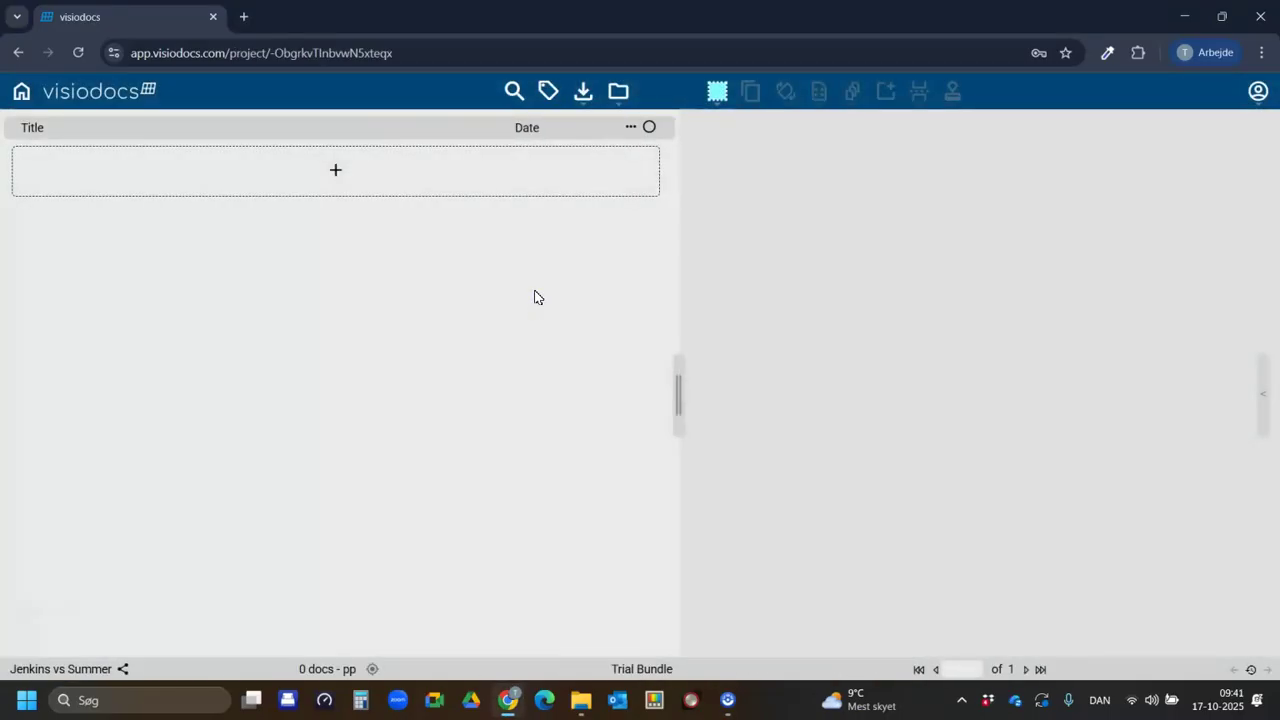
pyautogui.click(631, 130)
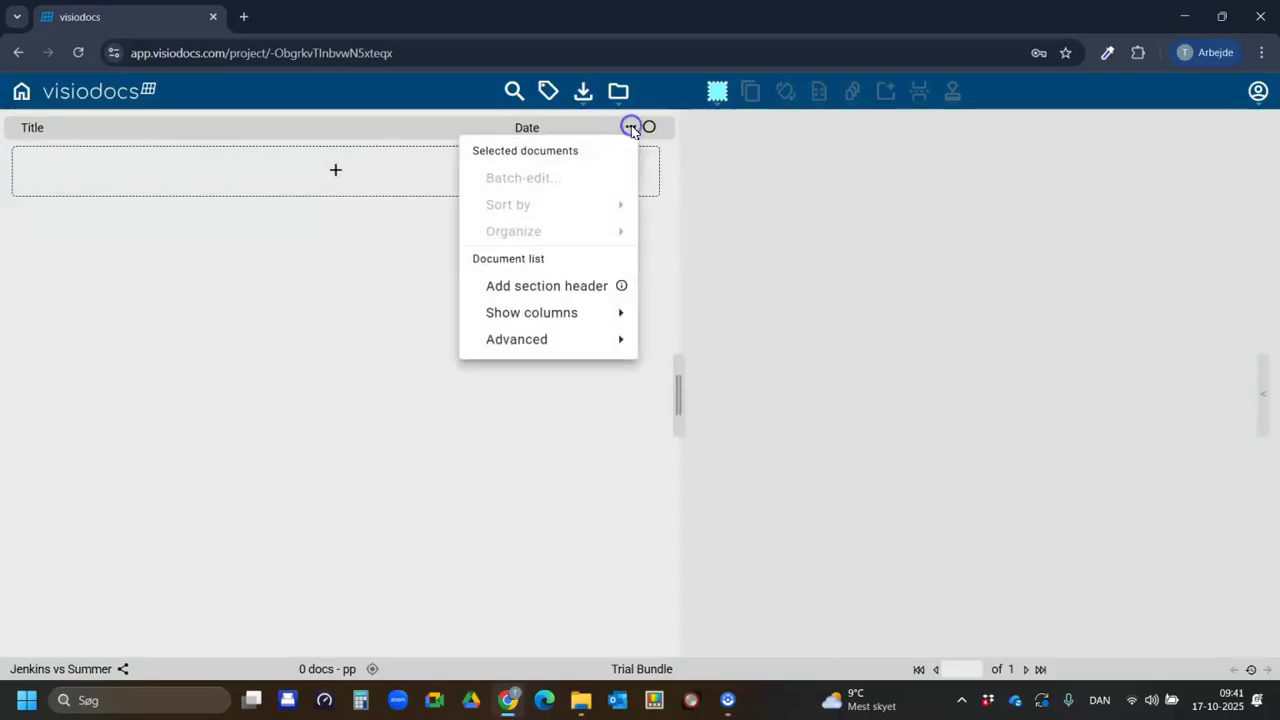
pyautogui.click(567, 287)
pyautogui.write('Statements of case')
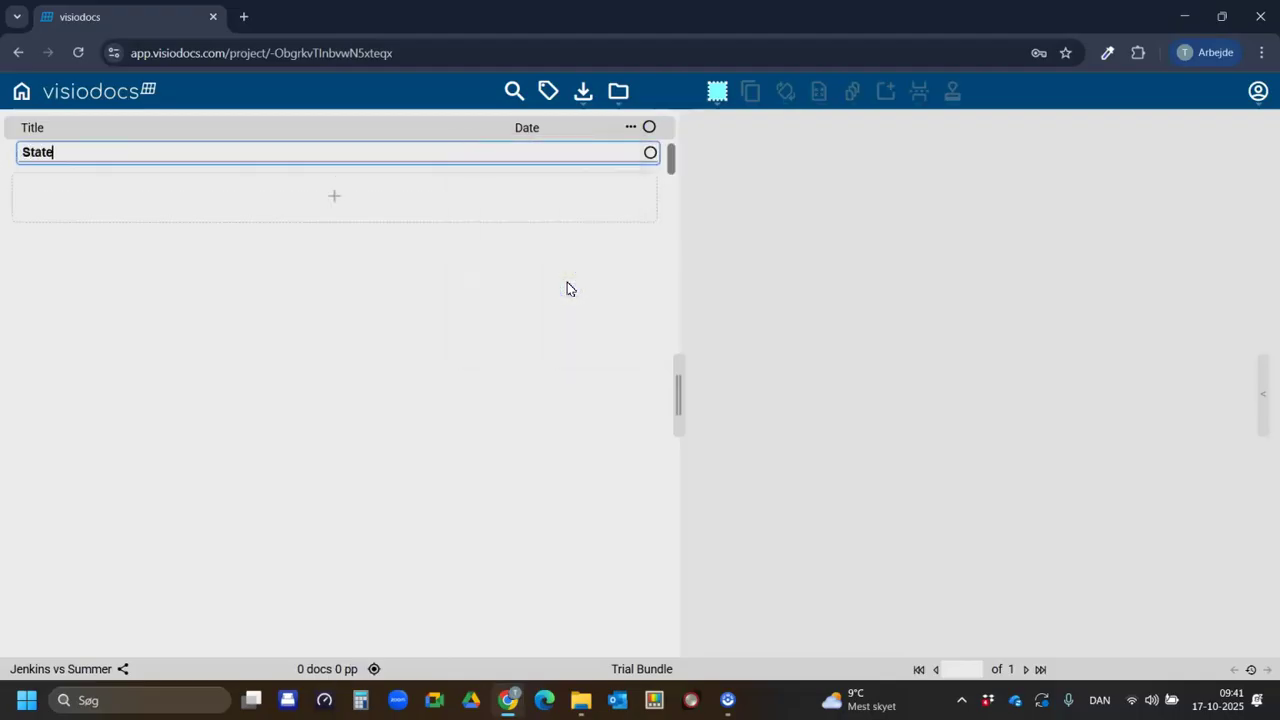
# Step: Add two more section headers titled "Witness statements" and "Documents" to the document list
pyautogui.click(630, 127)
pyautogui.click(538, 288)
pyautogui.write('Witness statements')
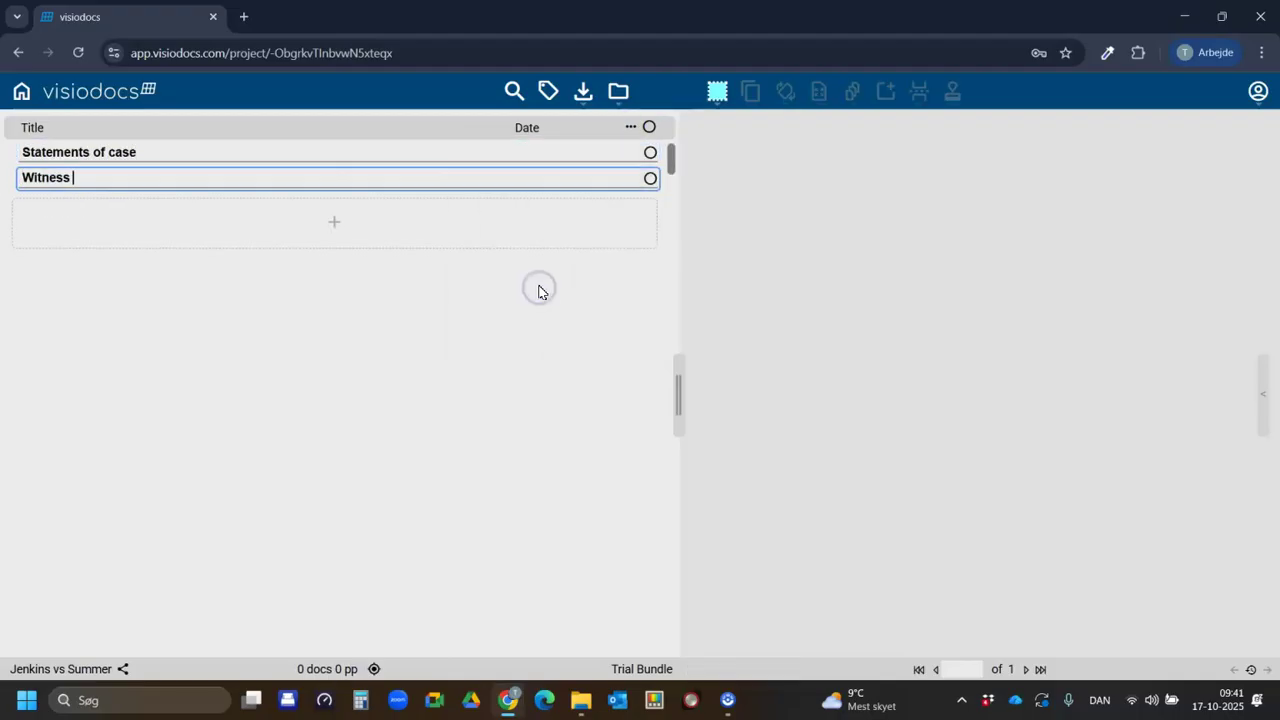
pyautogui.click(630, 127)
pyautogui.click(562, 284)
pyautogui.write('Documents')
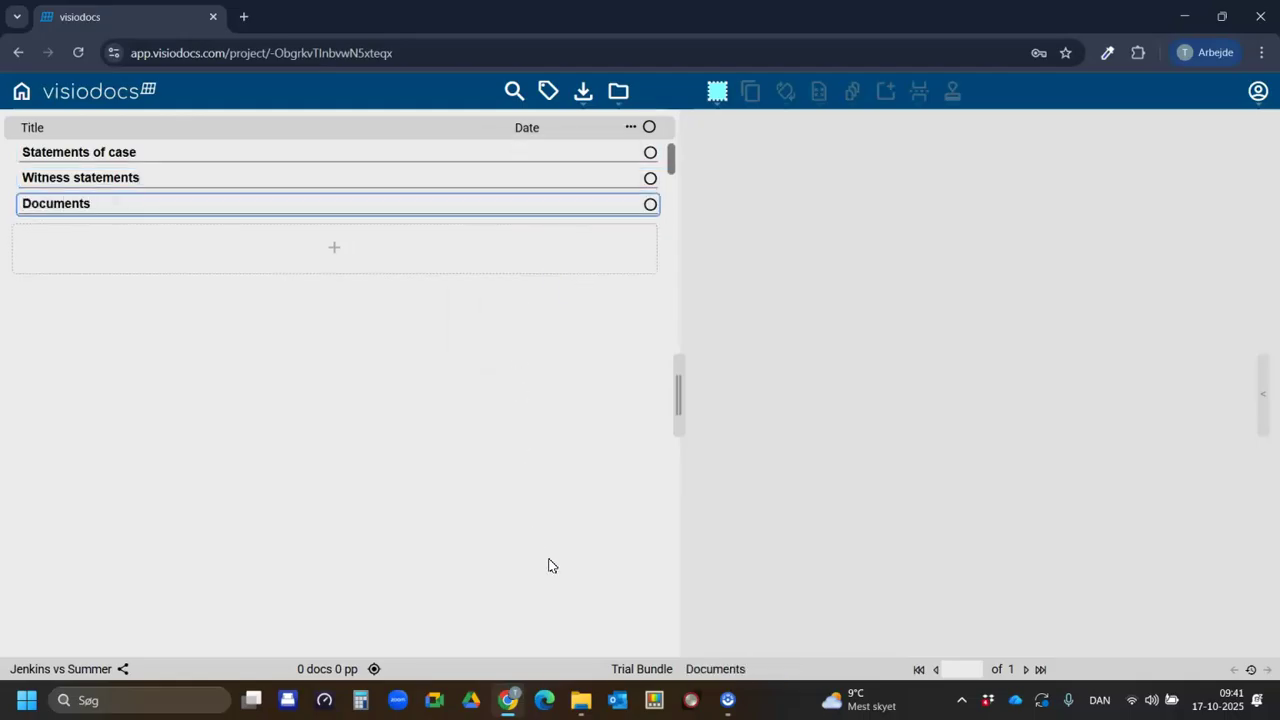
# Step: Switch to File Explorer and upload Case summary.docx from the "1. Case summary" folder above the Statements of case header
pyautogui.click(584, 712)
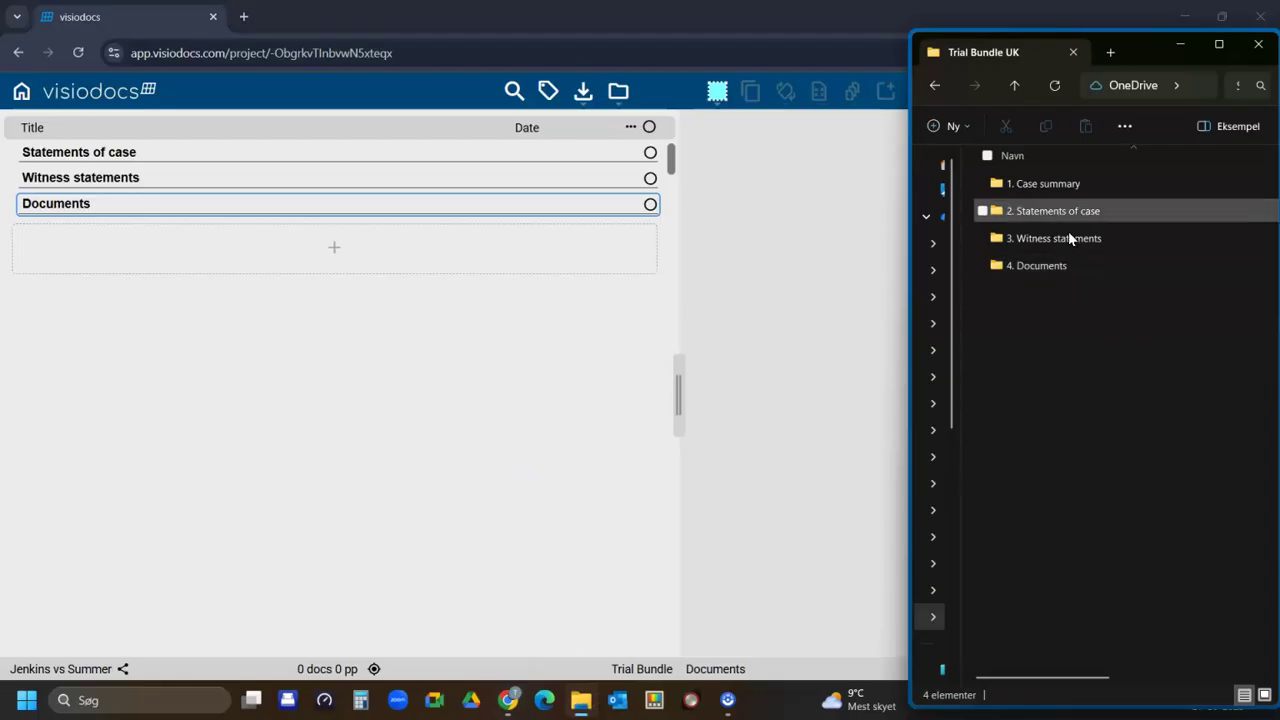
pyautogui.click(1068, 181)
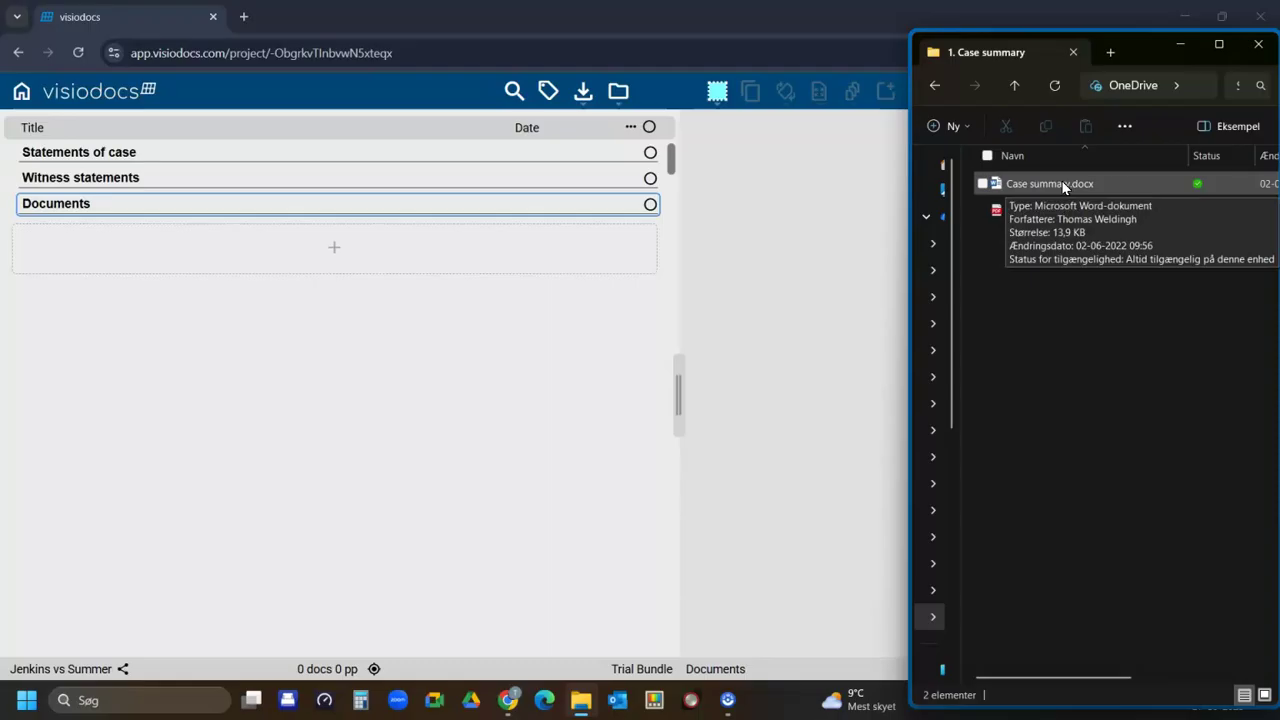
pyautogui.moveTo(1061, 183); pyautogui.dragTo(131, 148)
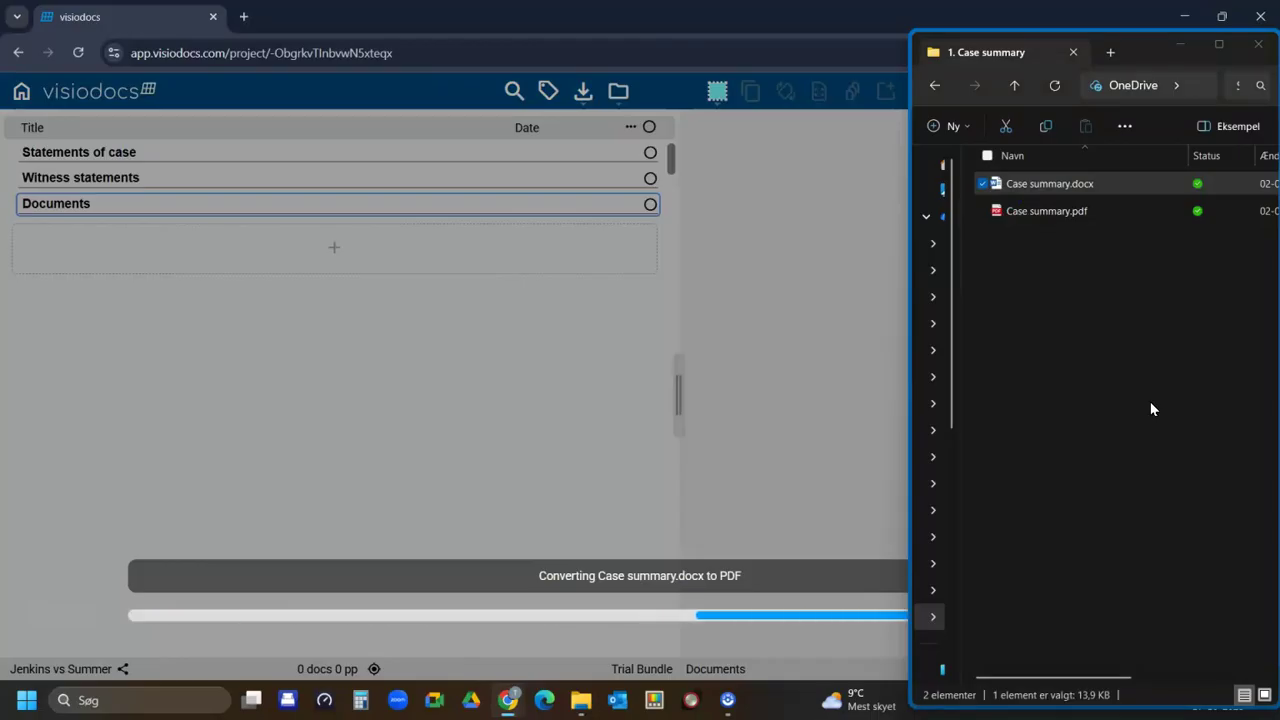
# Step: Upload both PDFs from the "2. Statements of case" folder under the Statements of case header
pyautogui.click(1015, 86)
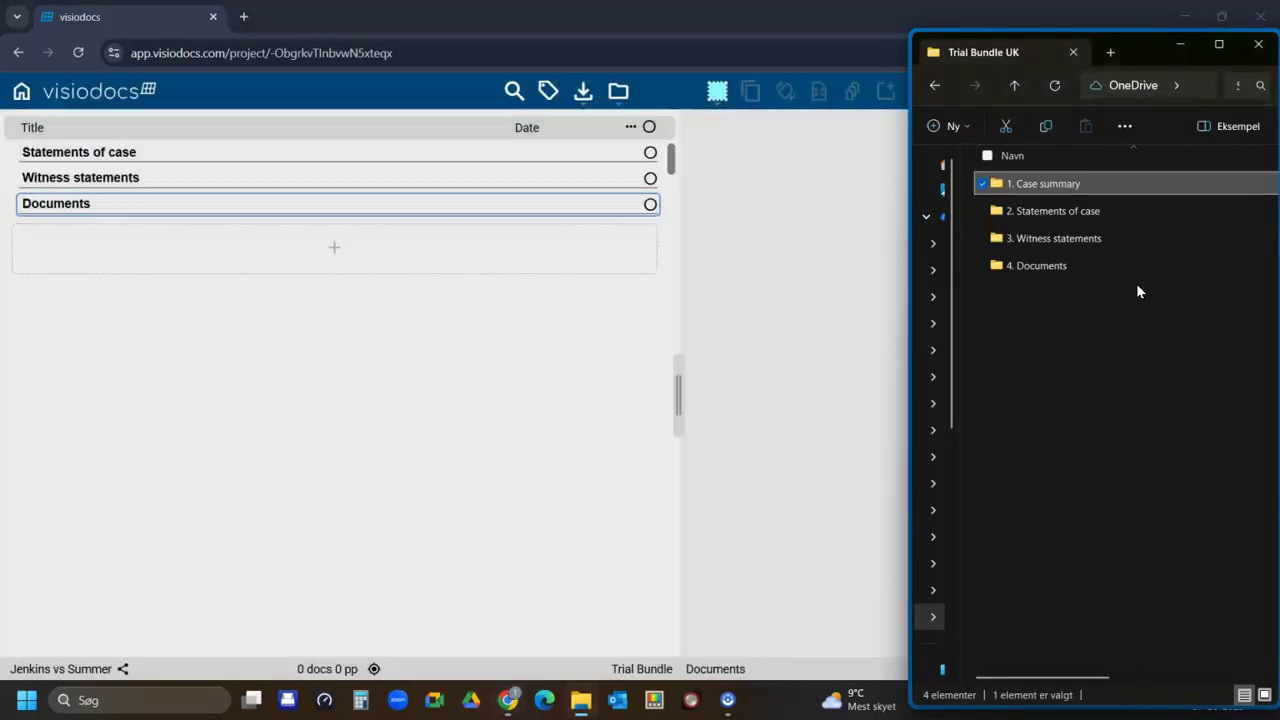
pyautogui.click(1062, 212)
pyautogui.doubleClick(1062, 212)
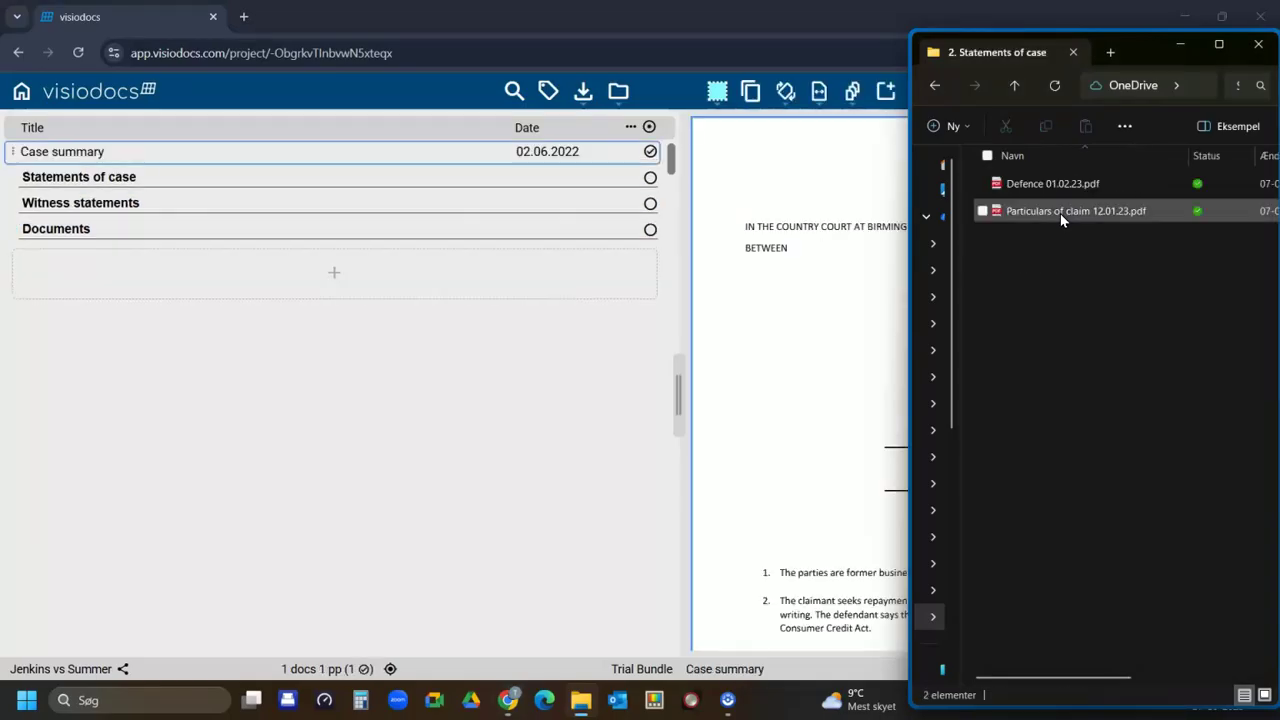
pyautogui.moveTo(1058, 285); pyautogui.dragTo(188, 195)
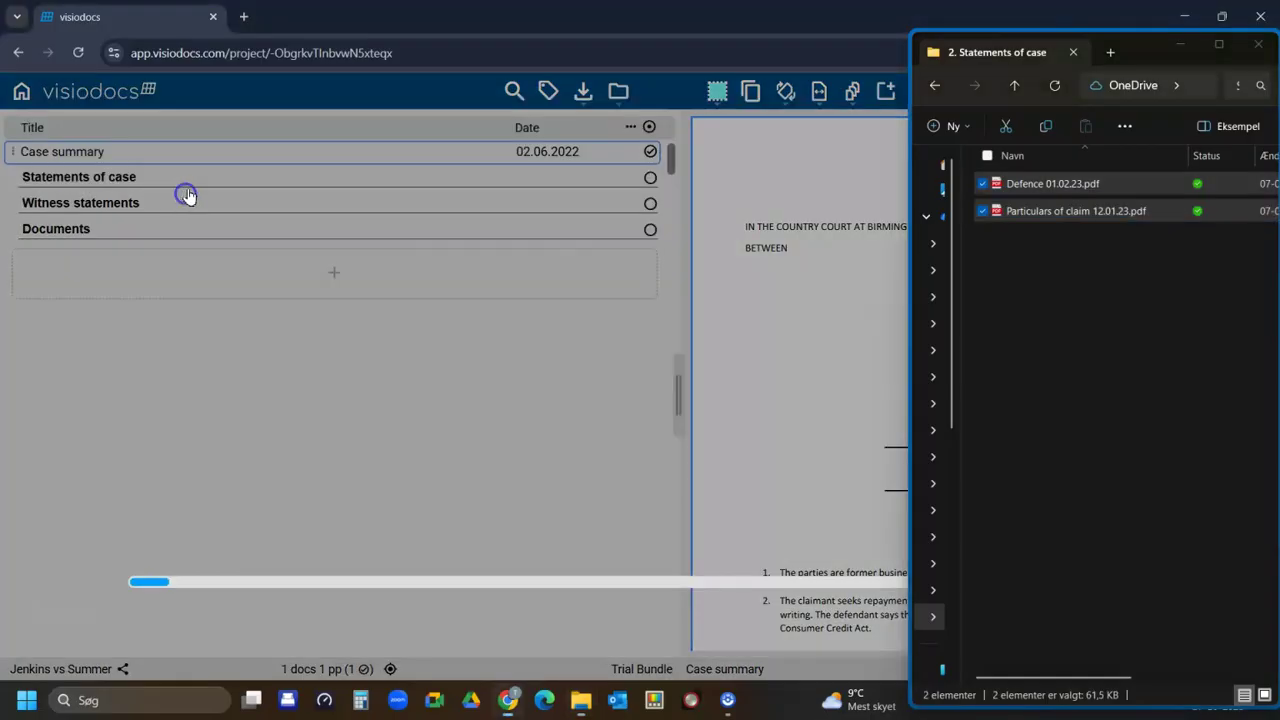
# Step: Upload both witness statement PDFs from the "3. Witness statements" folder under the Witness statements header
pyautogui.click(1016, 85)
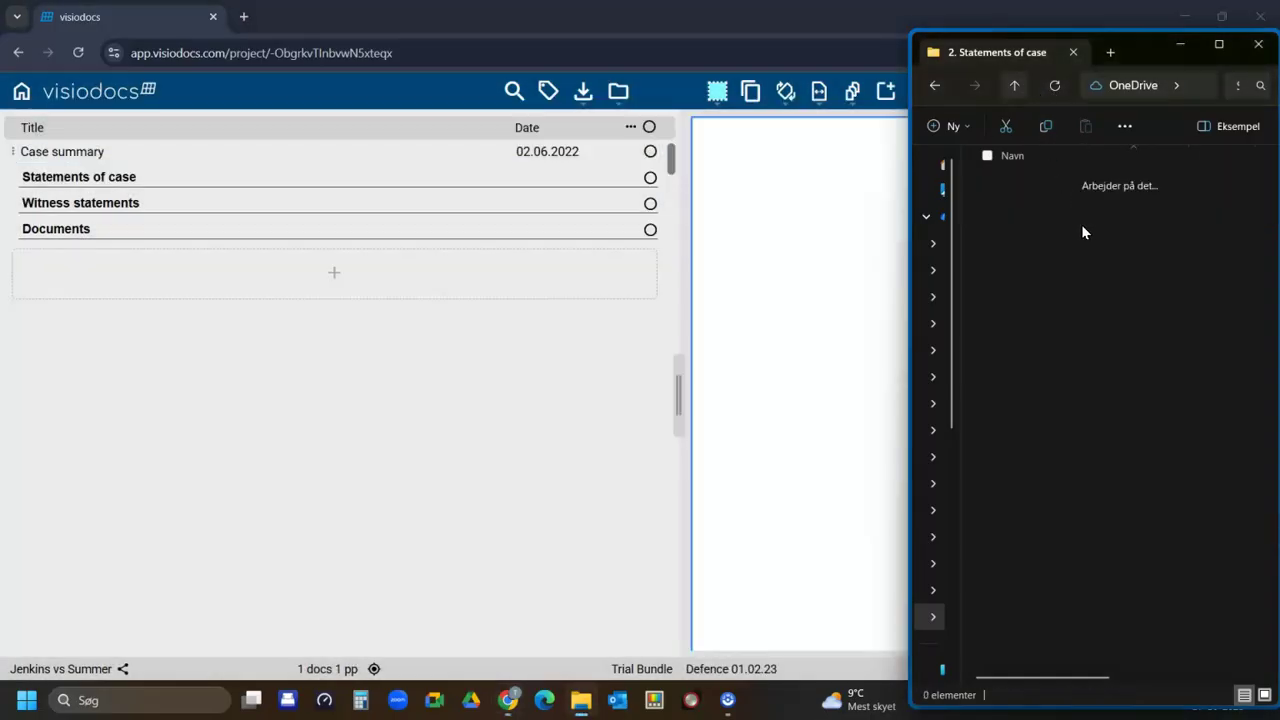
pyautogui.doubleClick(1081, 241)
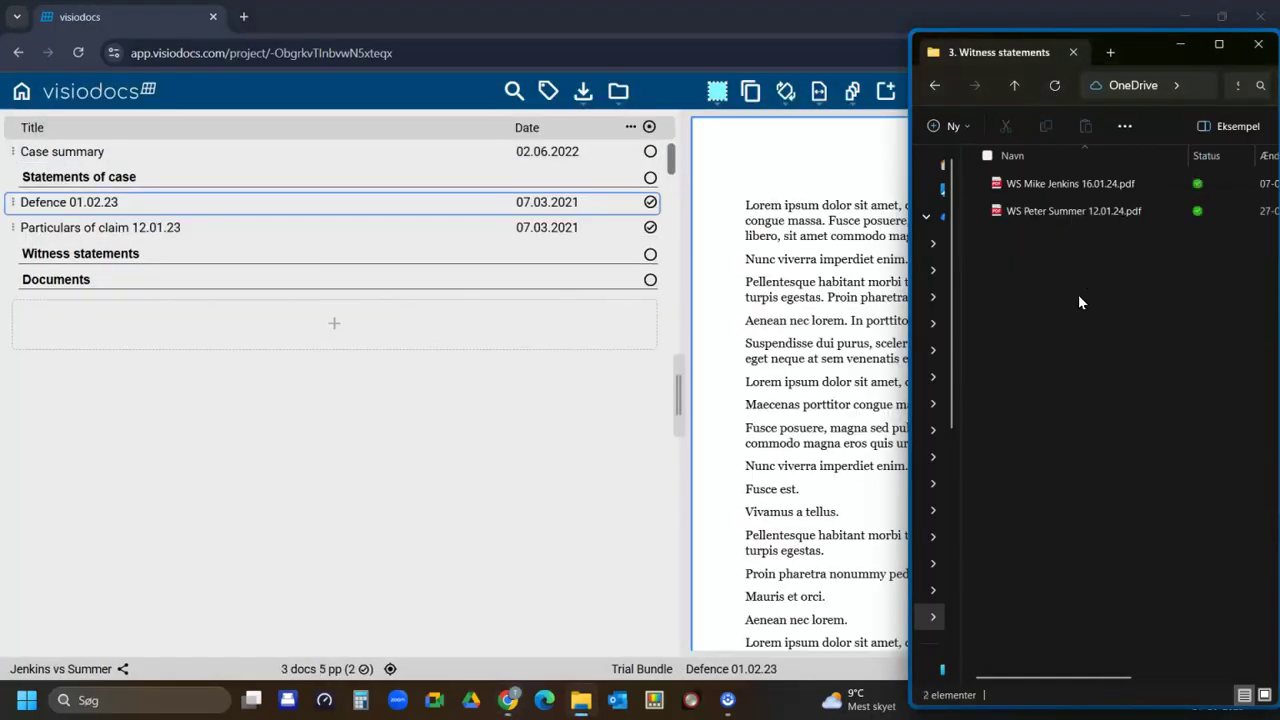
pyautogui.moveTo(1078, 300); pyautogui.dragTo(270, 287)
# Step: Upload all files from the "4. Documents" folder under the Documents header
pyautogui.click(1016, 85)
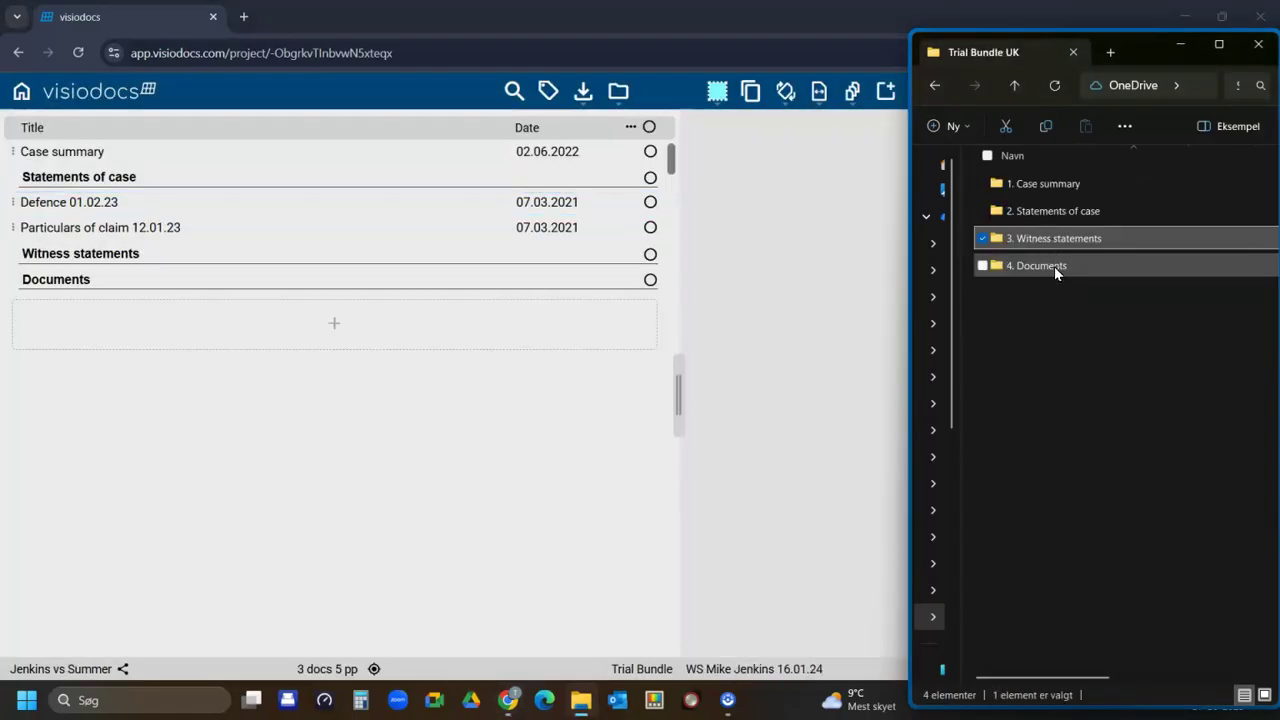
pyautogui.doubleClick(1054, 267)
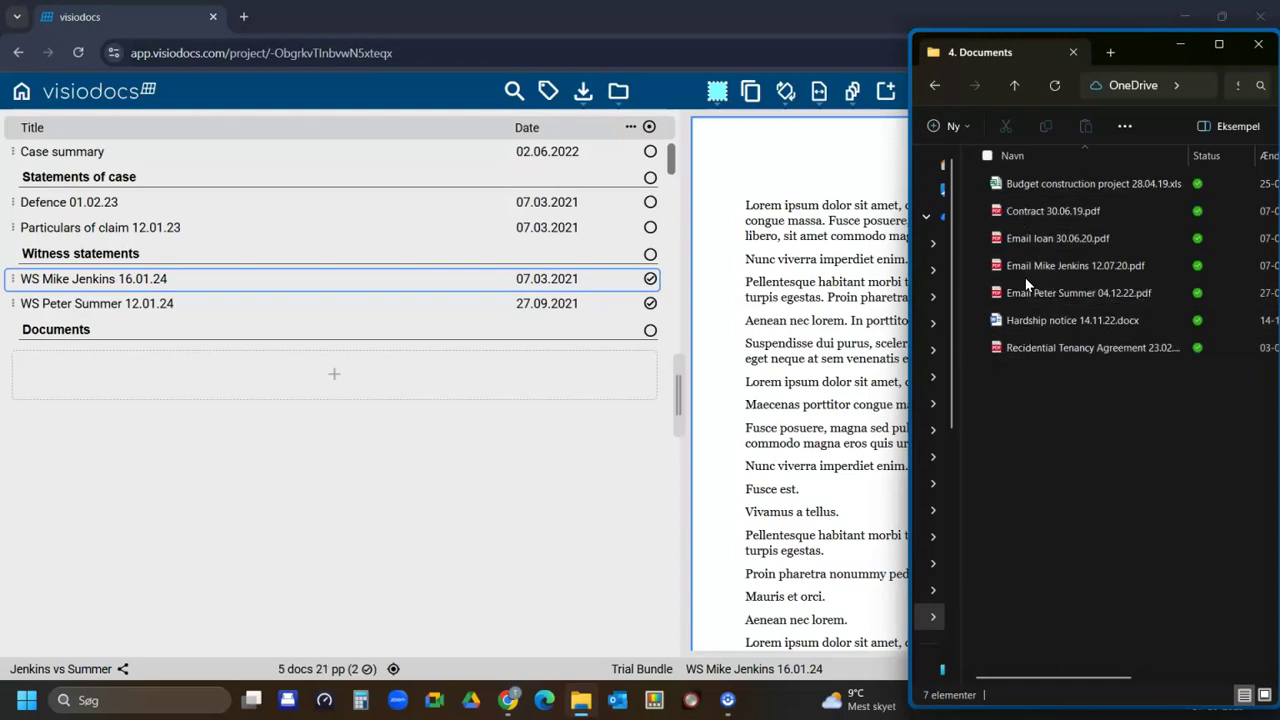
pyautogui.moveTo(1046, 408); pyautogui.dragTo(339, 372)
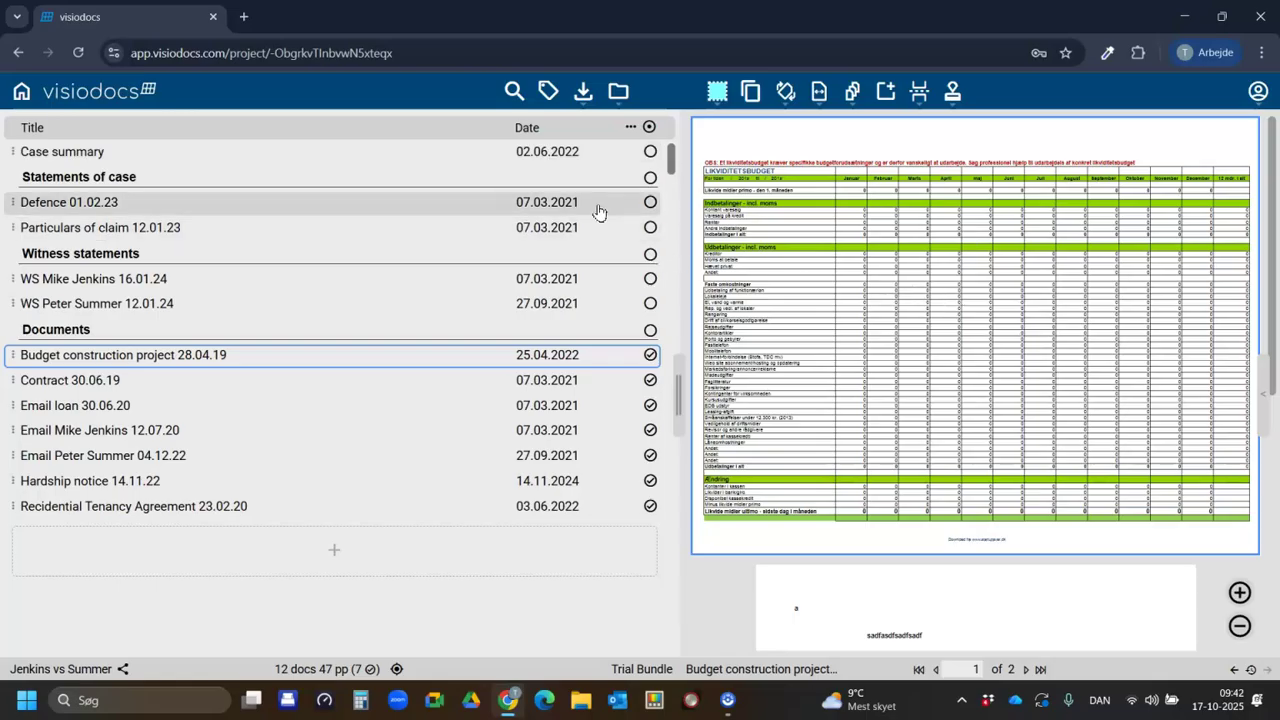
# Step: Clear the Case summary's date and select every list entry except the Witness statements and Documents headers
pyautogui.click(575, 152)
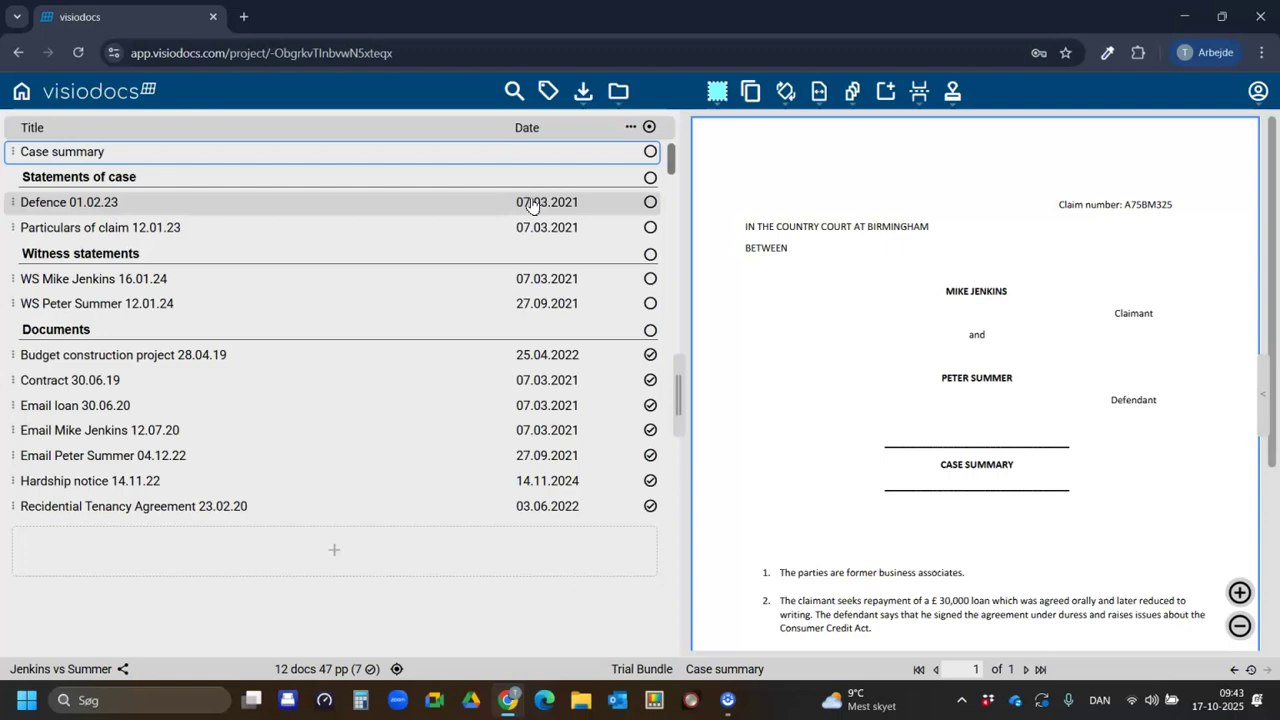
pyautogui.click(650, 128)
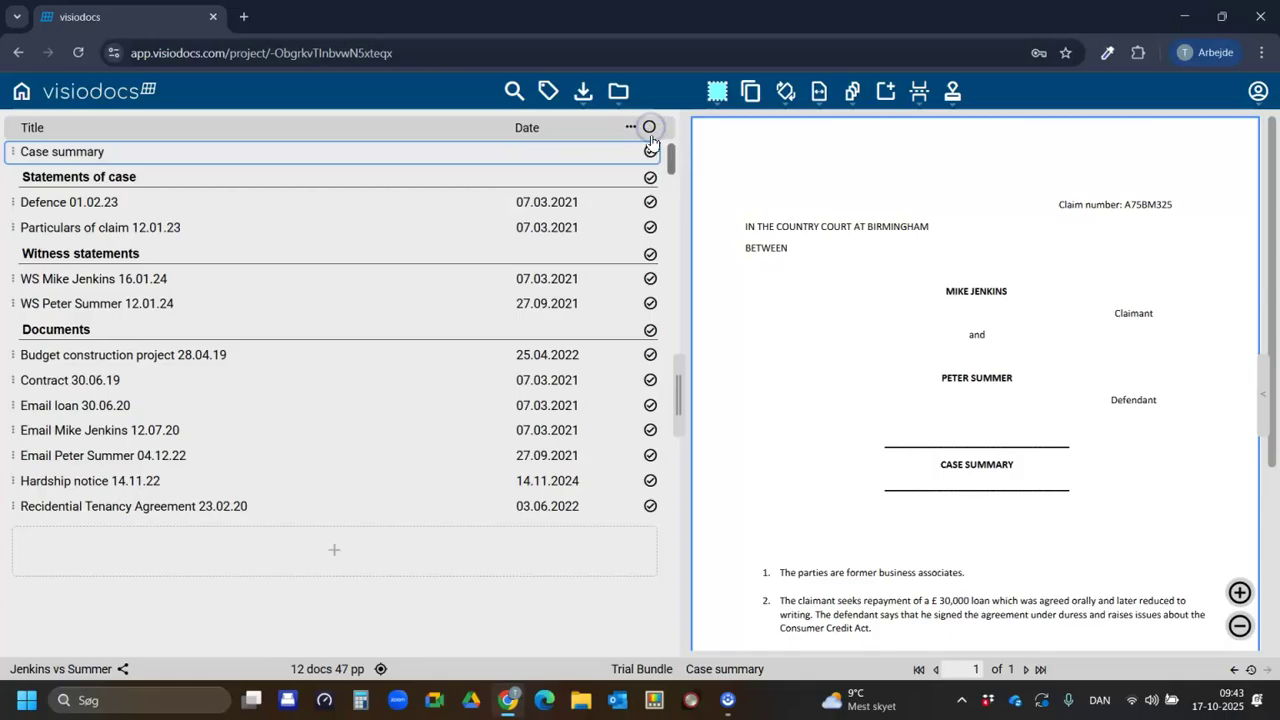
pyautogui.click(650, 256)
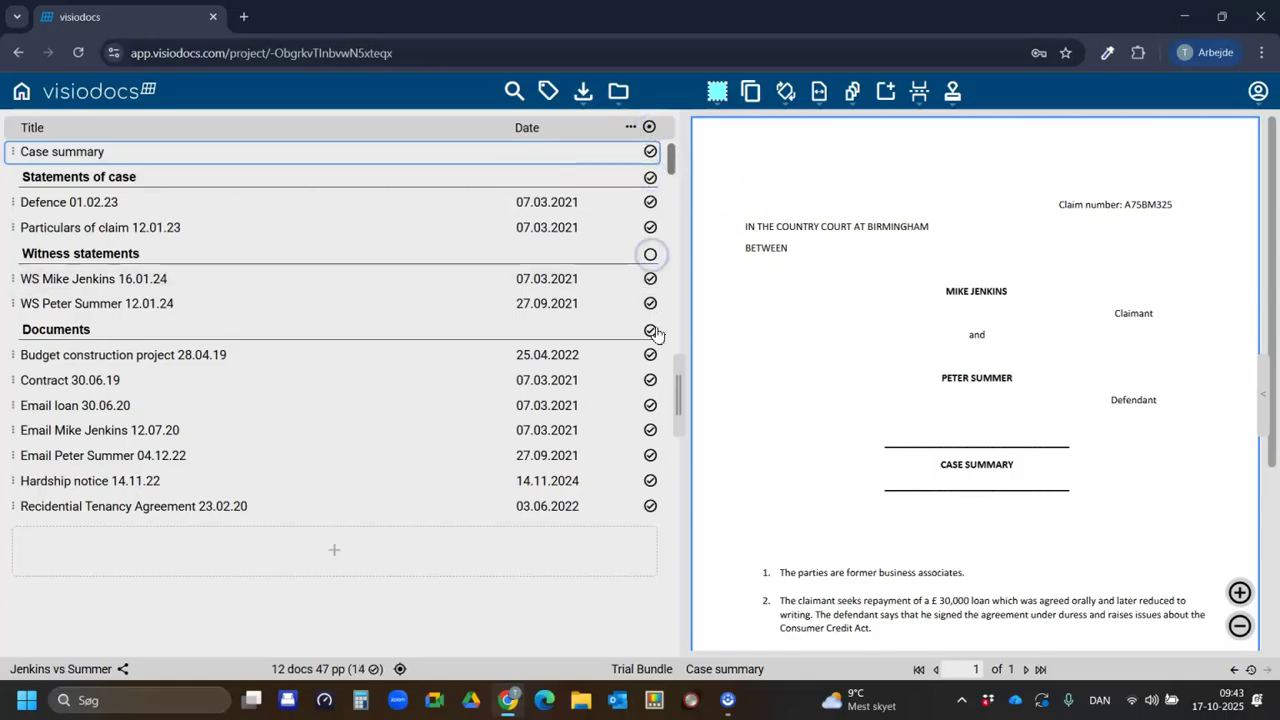
pyautogui.click(651, 331)
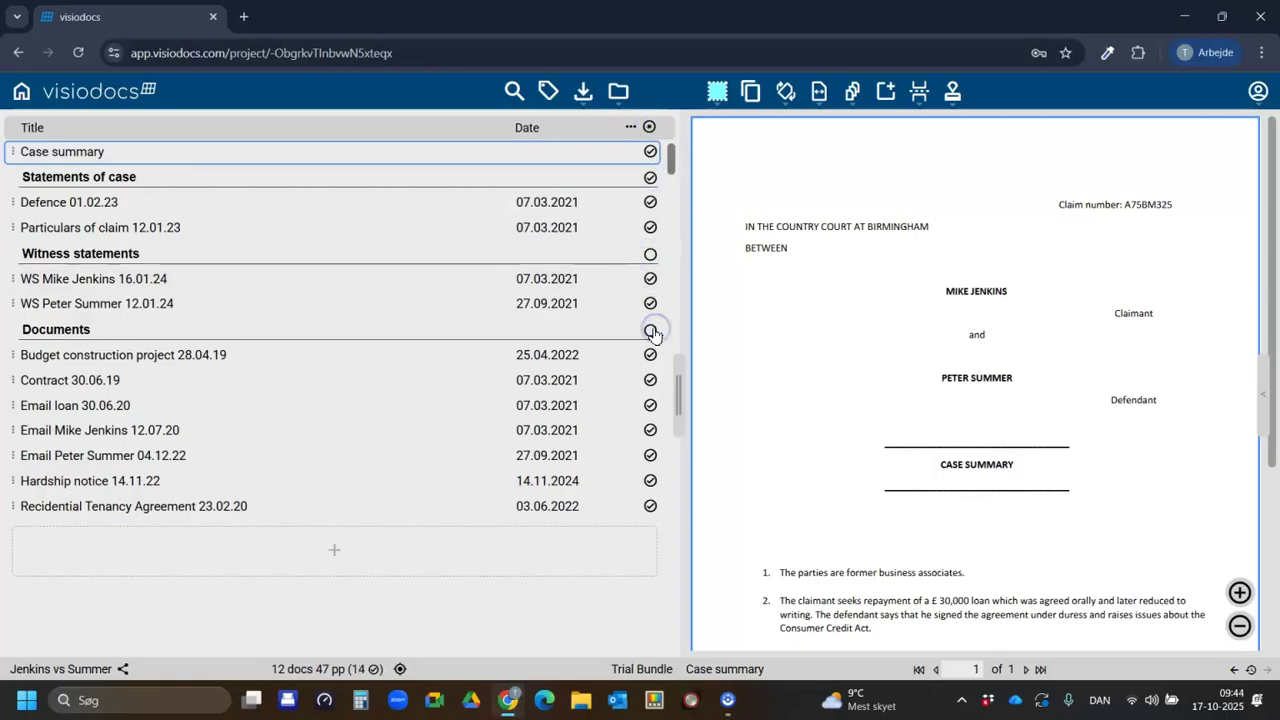
# Step: Set up a batch edit of the selected documents that finds DD.MM.YYYY dates in titles and copies the first match to Date
pyautogui.click(631, 132)
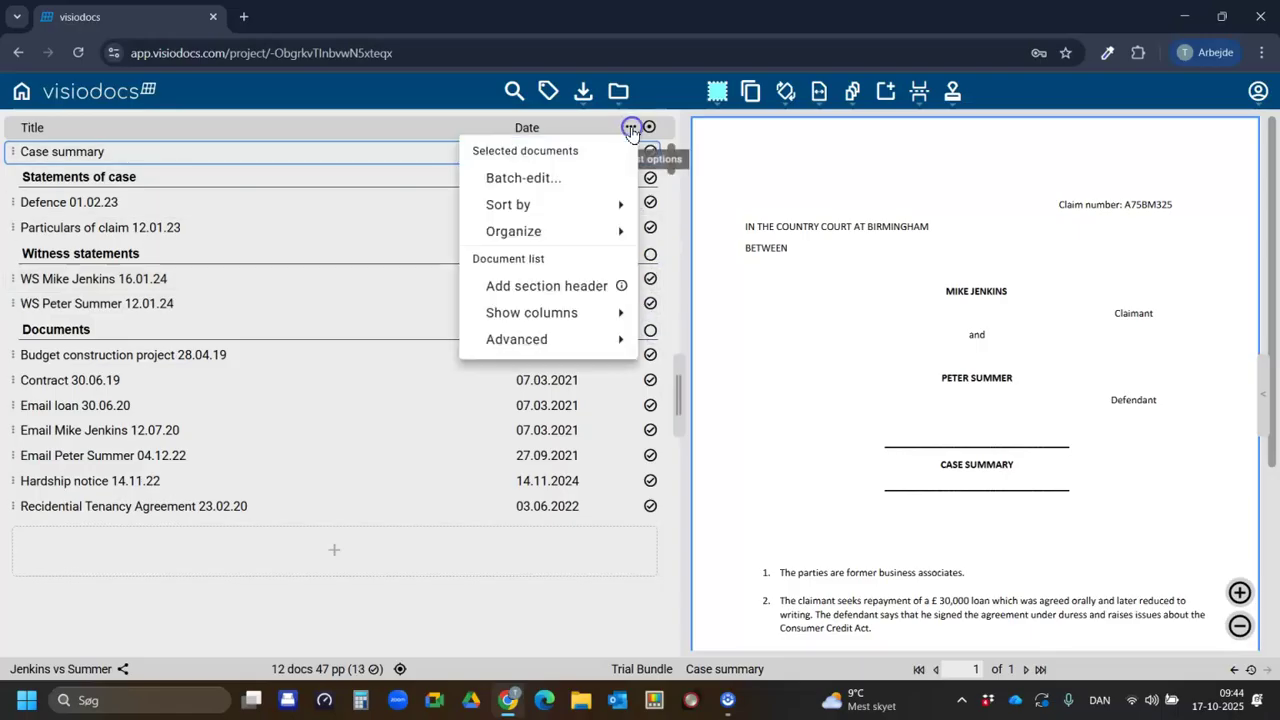
pyautogui.click(533, 180)
pyautogui.click(440, 390)
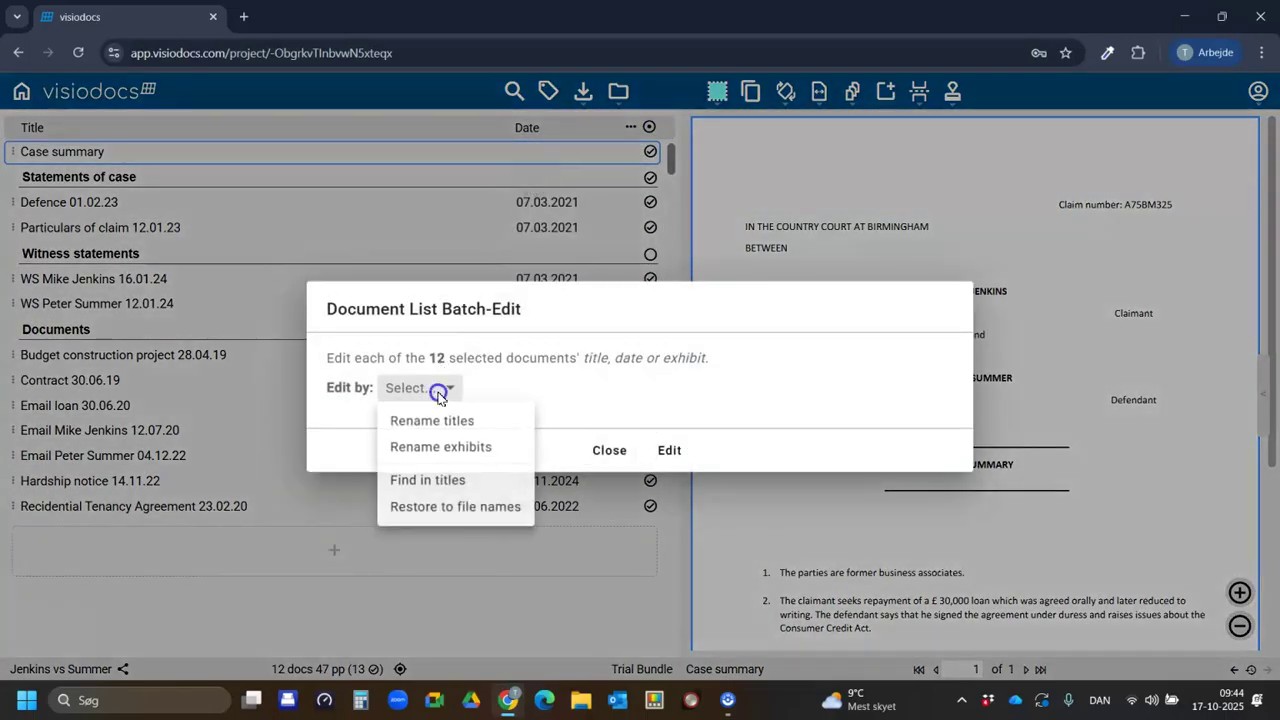
pyautogui.click(445, 483)
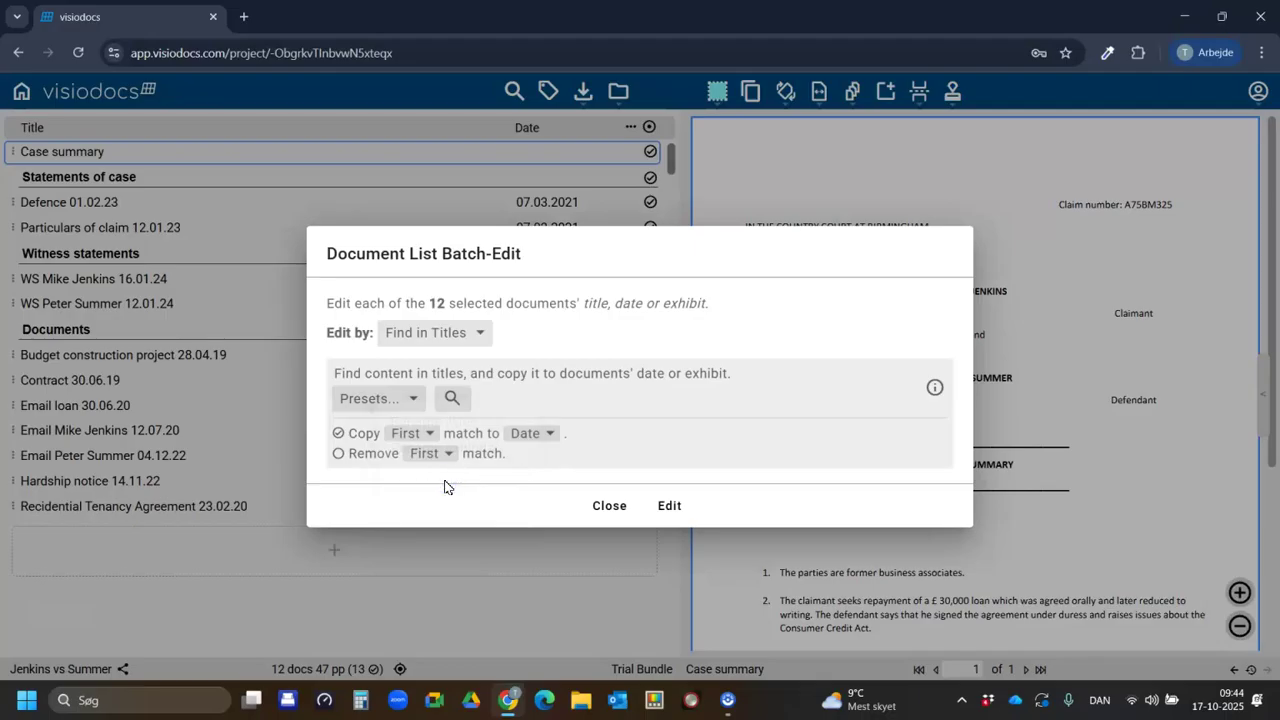
pyautogui.click(414, 399)
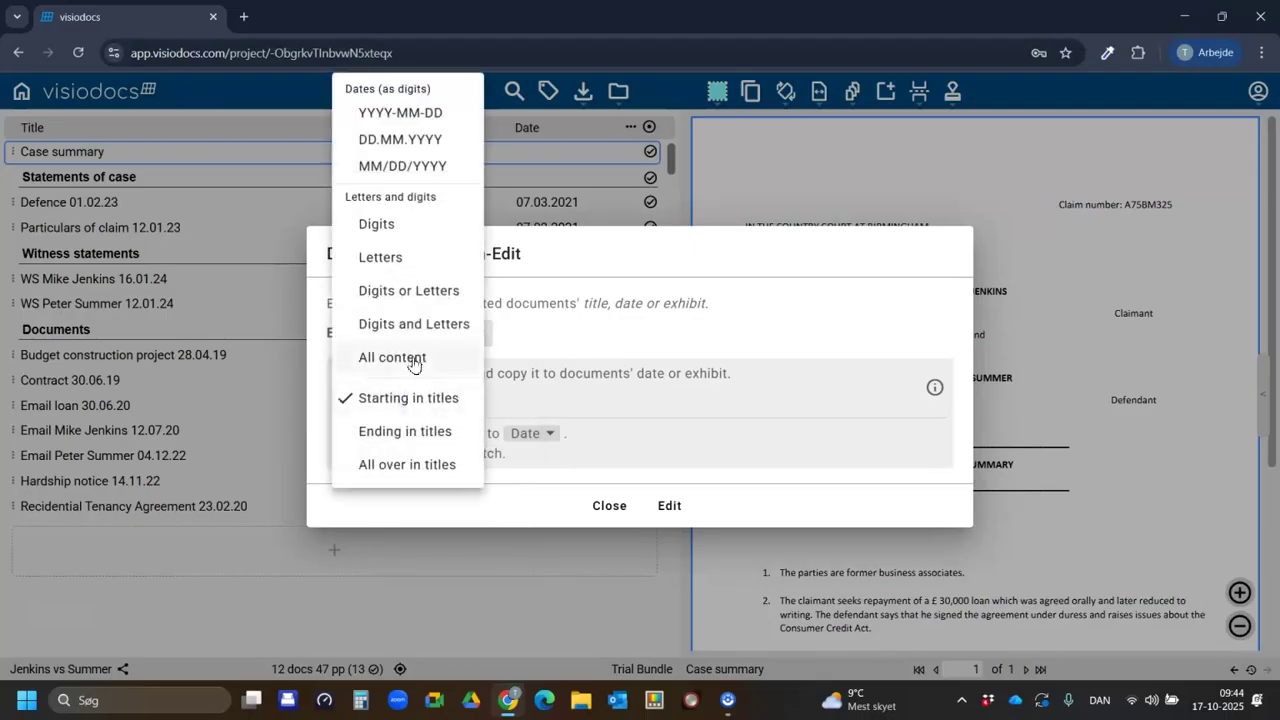
pyautogui.click(401, 150)
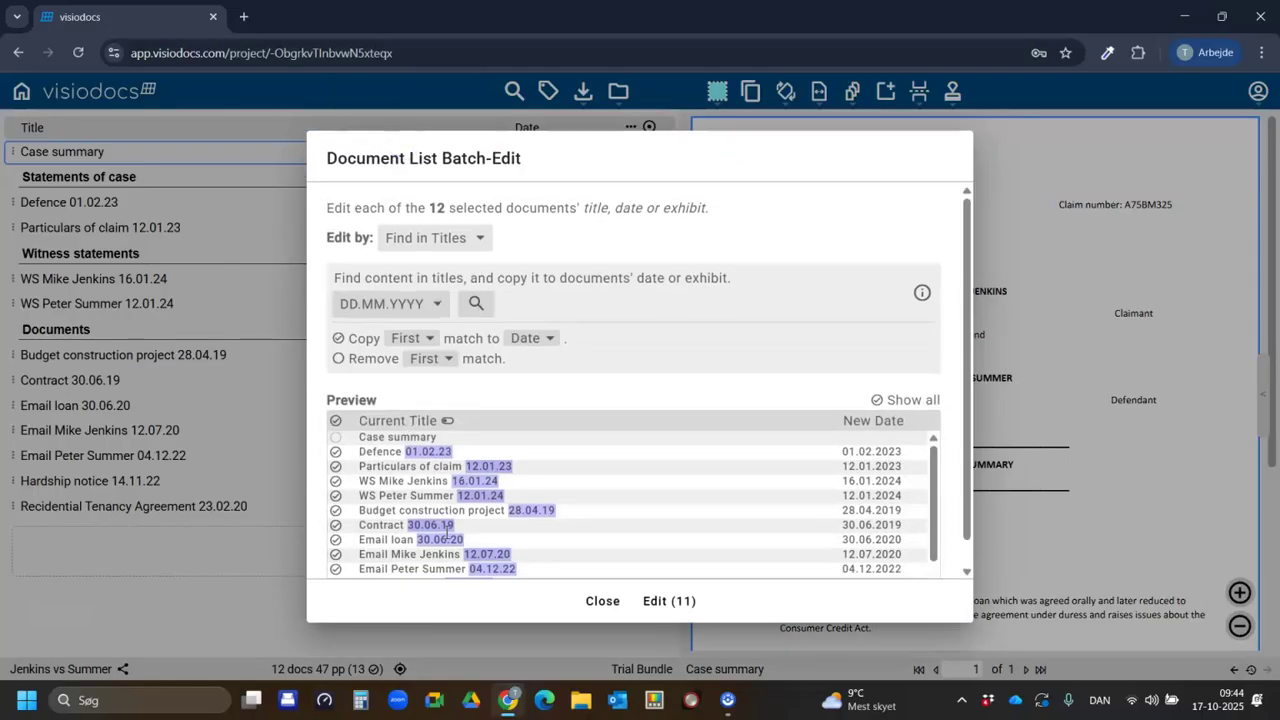
# Step: Include removal of the first date match from the titles, apply the batch edit to the documents and close it
pyautogui.scroll(-2, 485, 560)
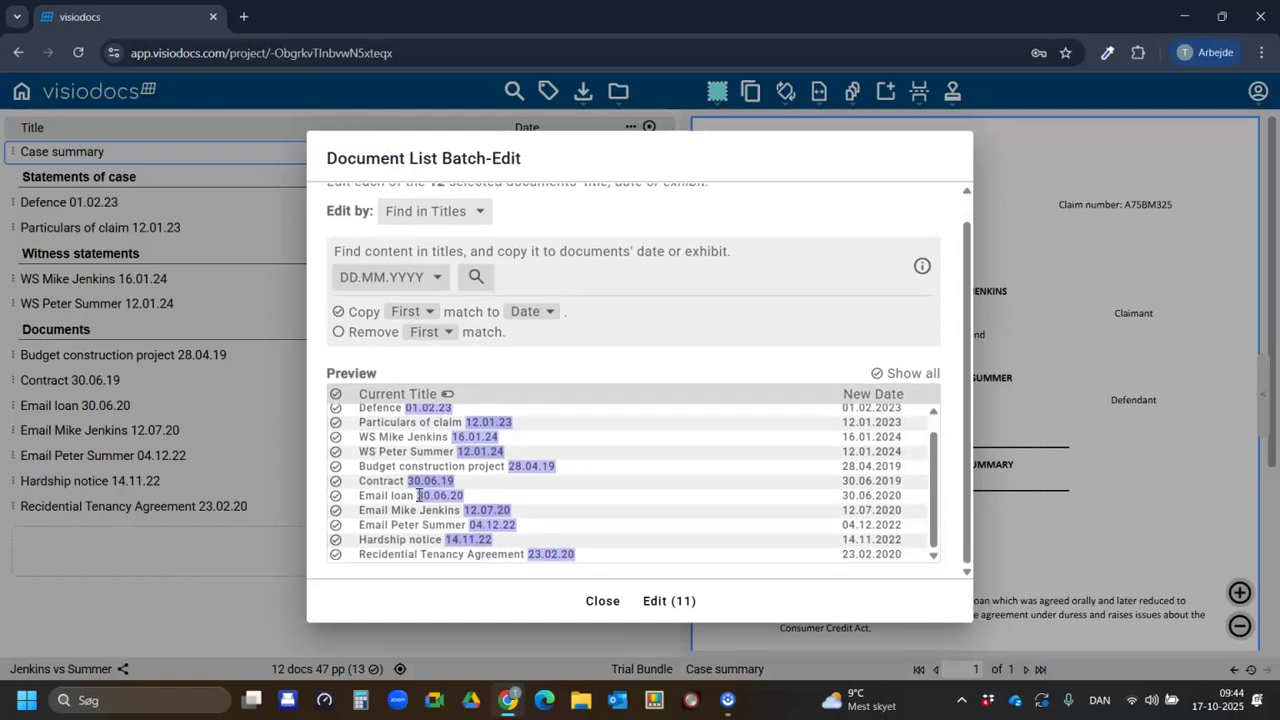
pyautogui.scroll(2, 418, 495)
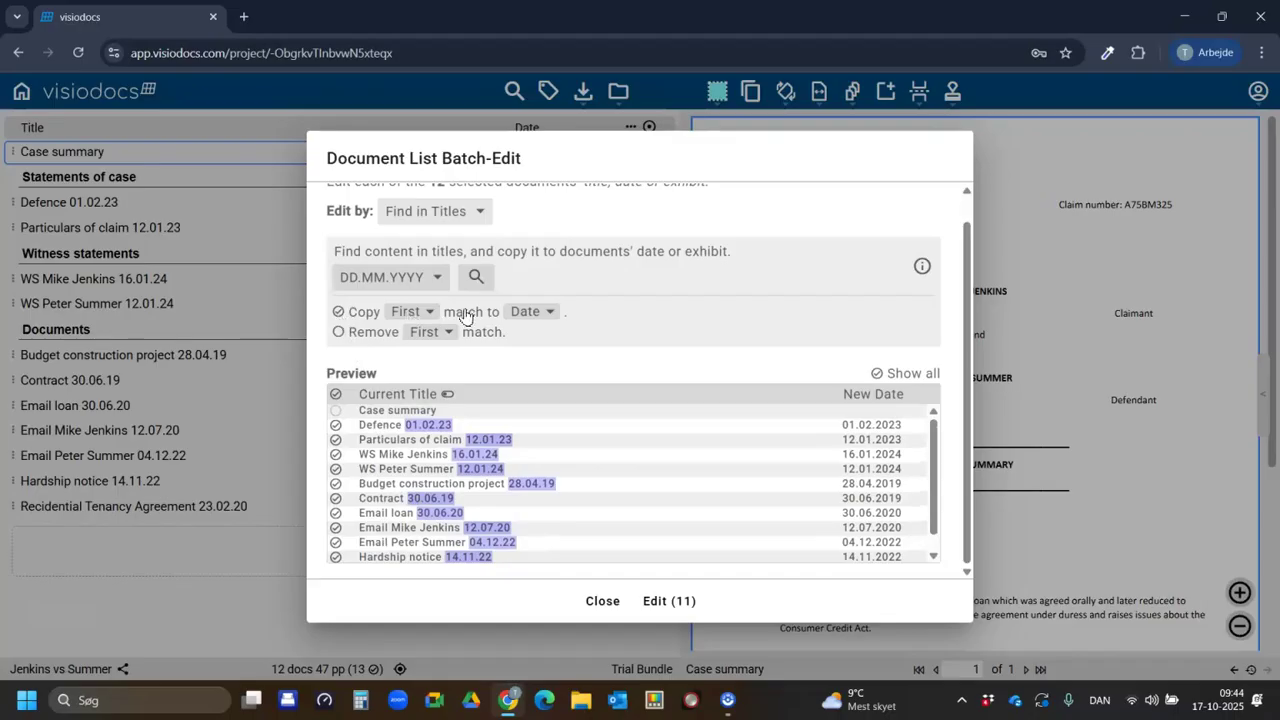
pyautogui.click(339, 332)
pyautogui.click(668, 601)
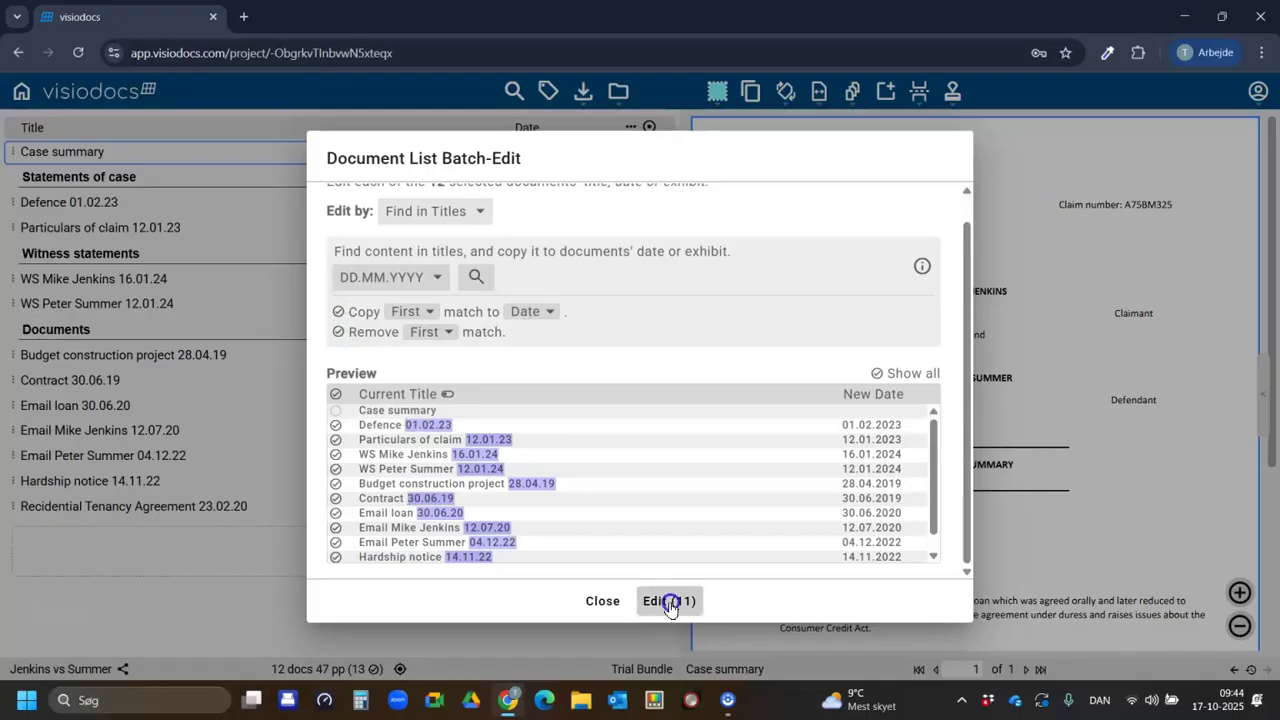
pyautogui.click(606, 603)
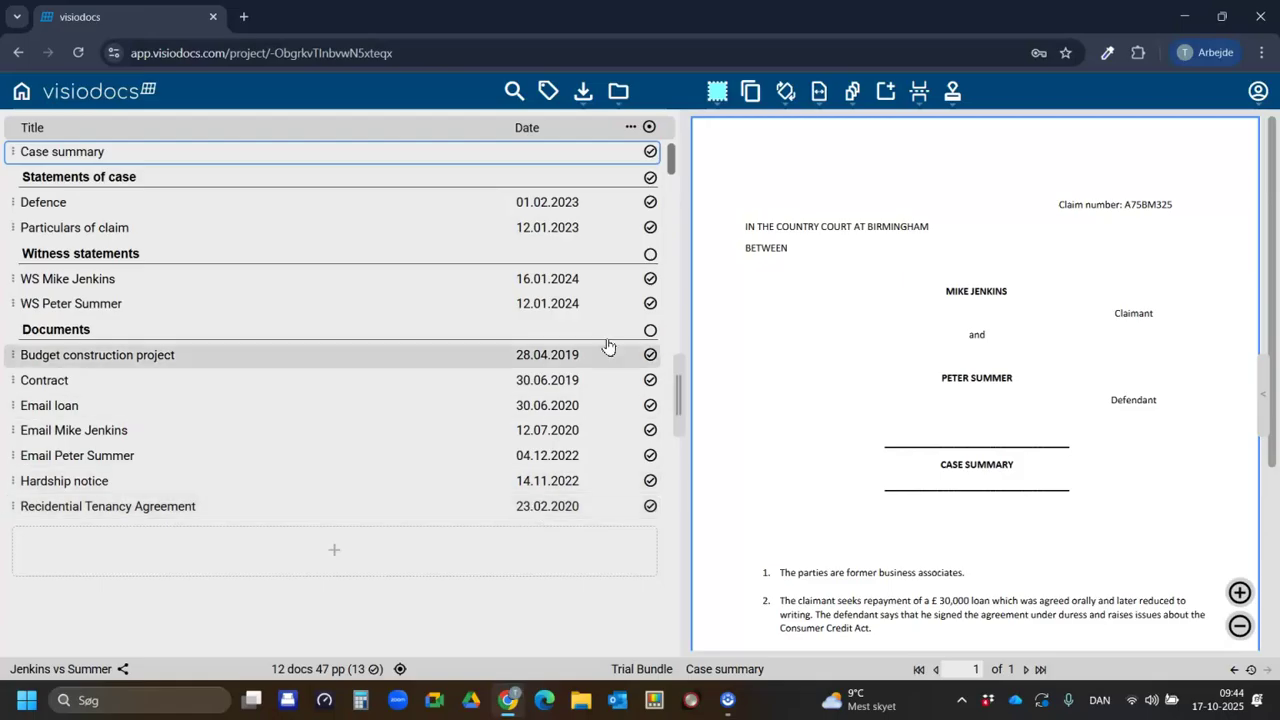
# Step: Open the document bundle download setup and its table of contents heading settings
pyautogui.click(582, 92)
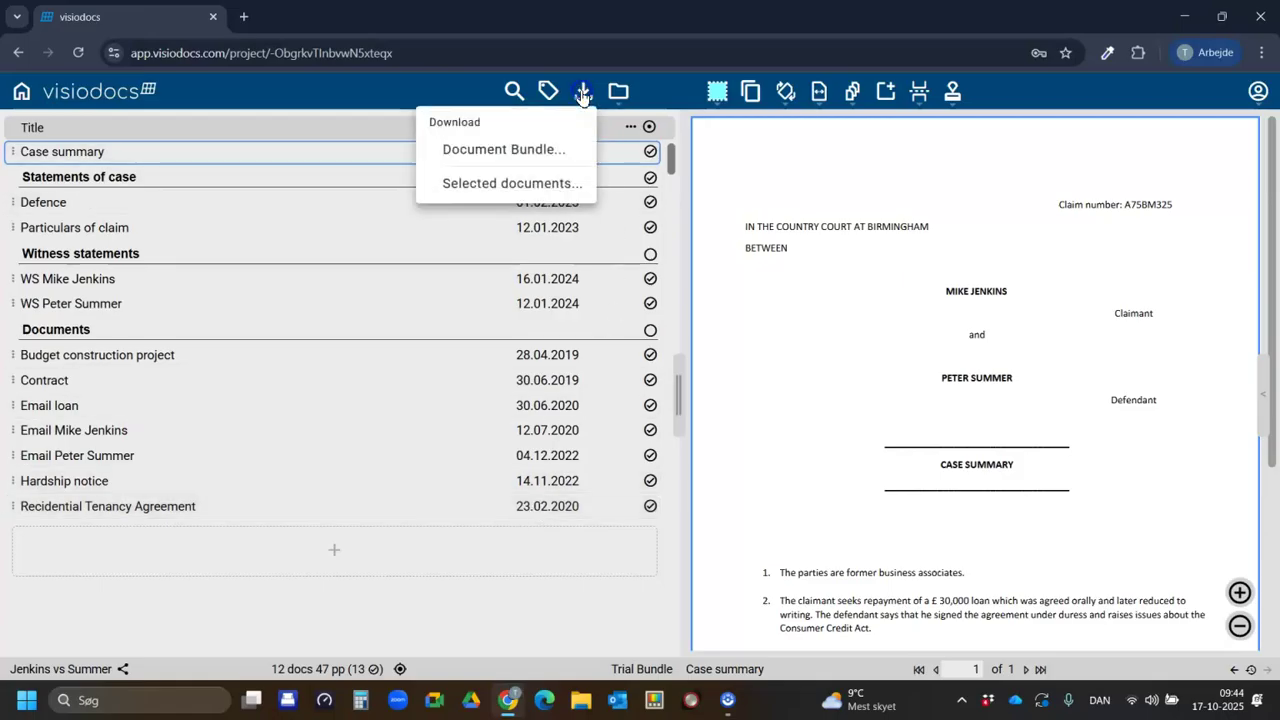
pyautogui.click(507, 150)
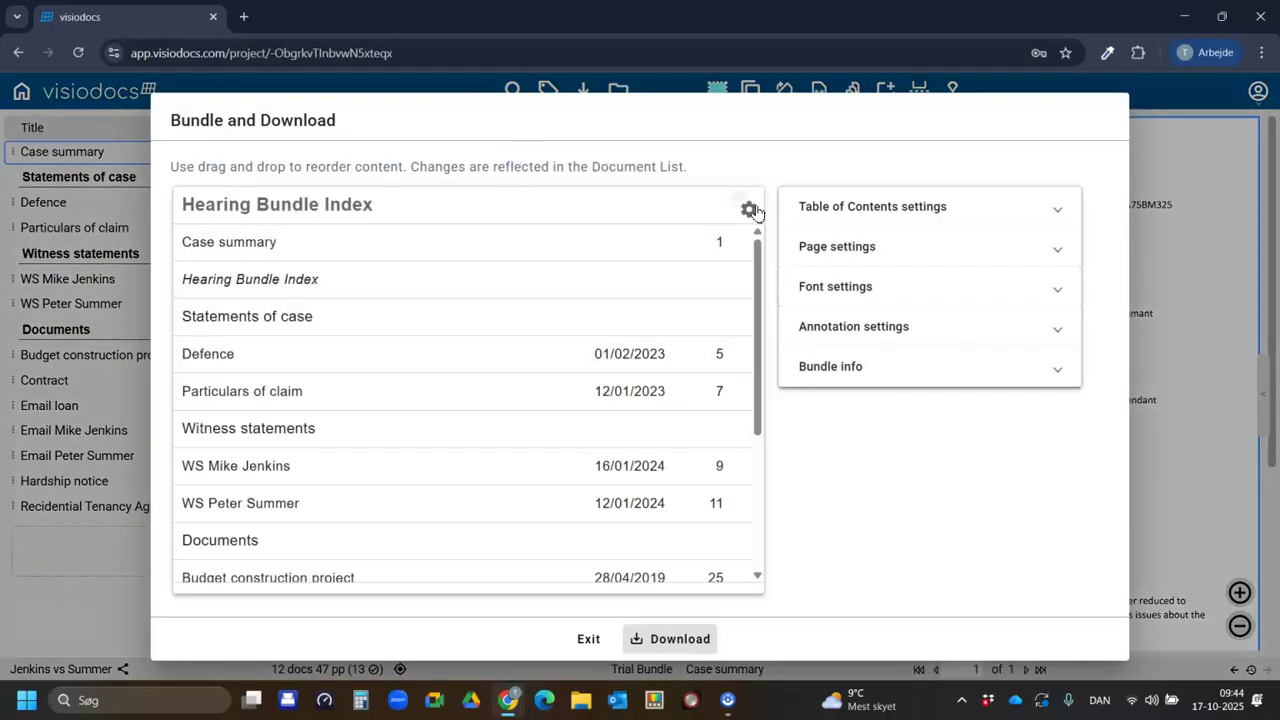
pyautogui.click(749, 212)
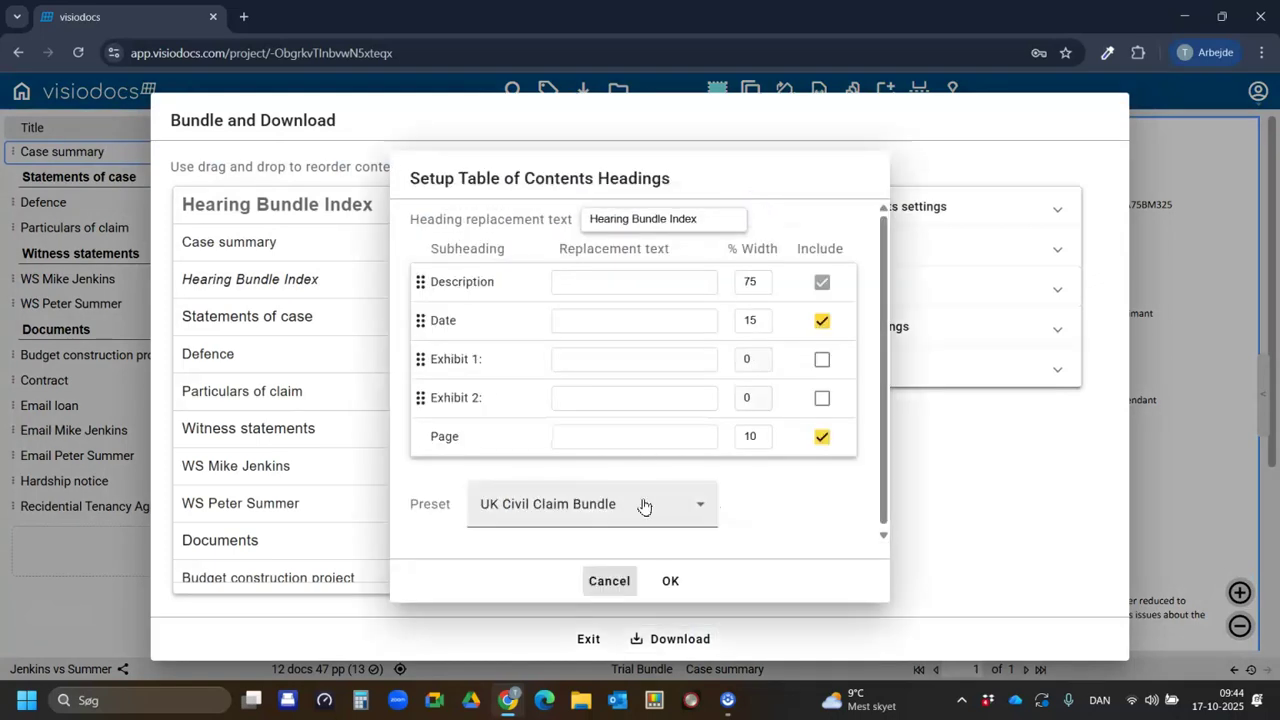
# Step: Choose the UK Civil Claim Bundle preset for the table of contents headings and accept the heading setup
pyautogui.click(706, 217)
pyautogui.moveTo(706, 217); pyautogui.dragTo(537, 222)
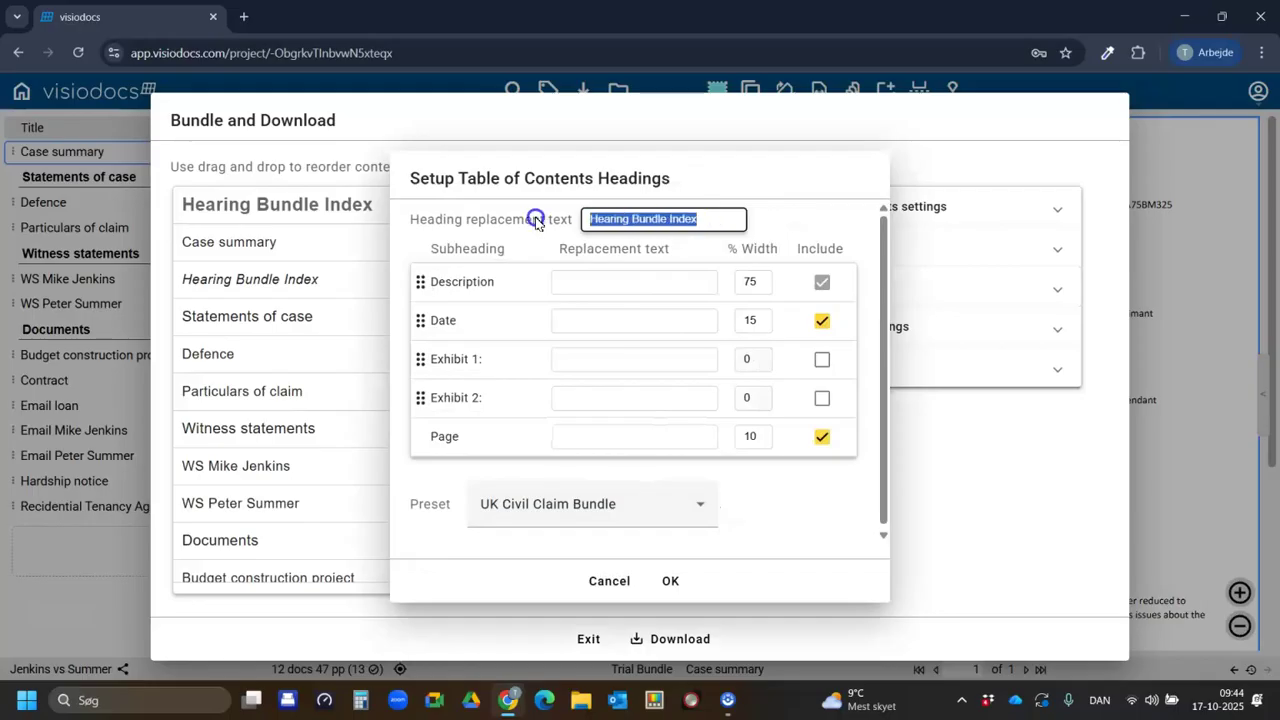
pyautogui.click(784, 222)
pyautogui.click(672, 506)
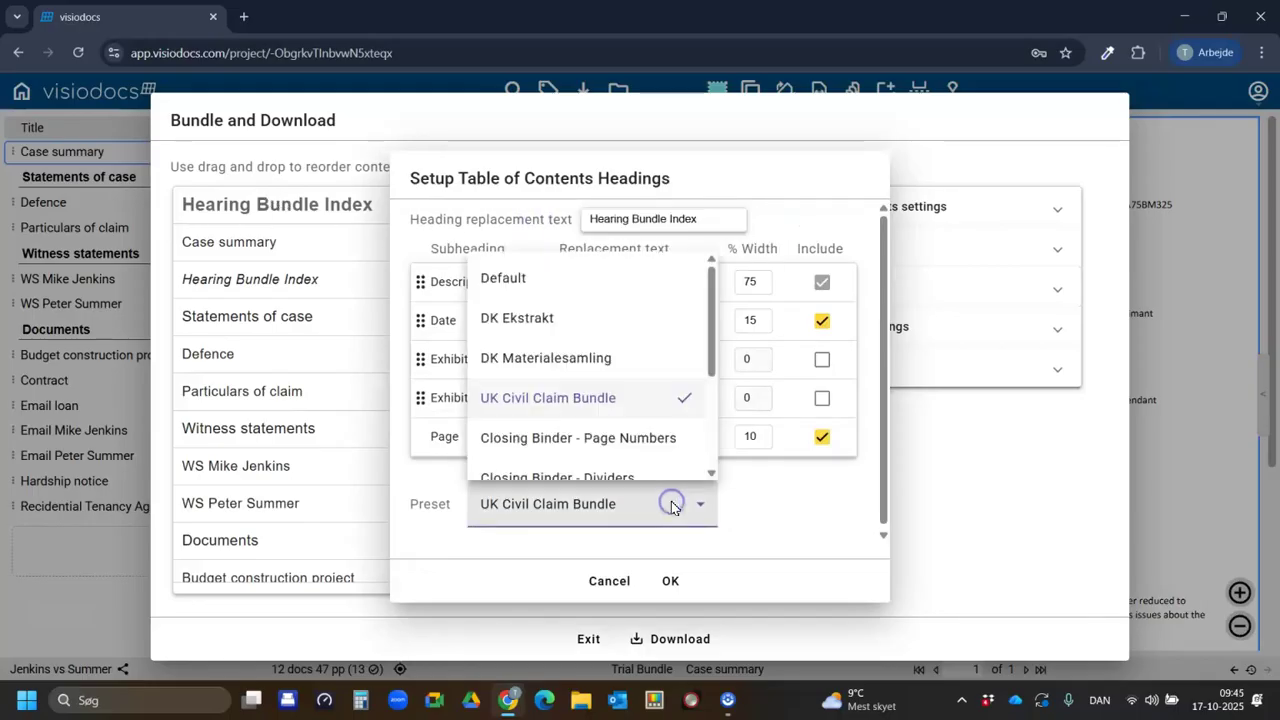
pyautogui.scroll(-3, 655, 430)
pyautogui.scroll(2, 650, 422)
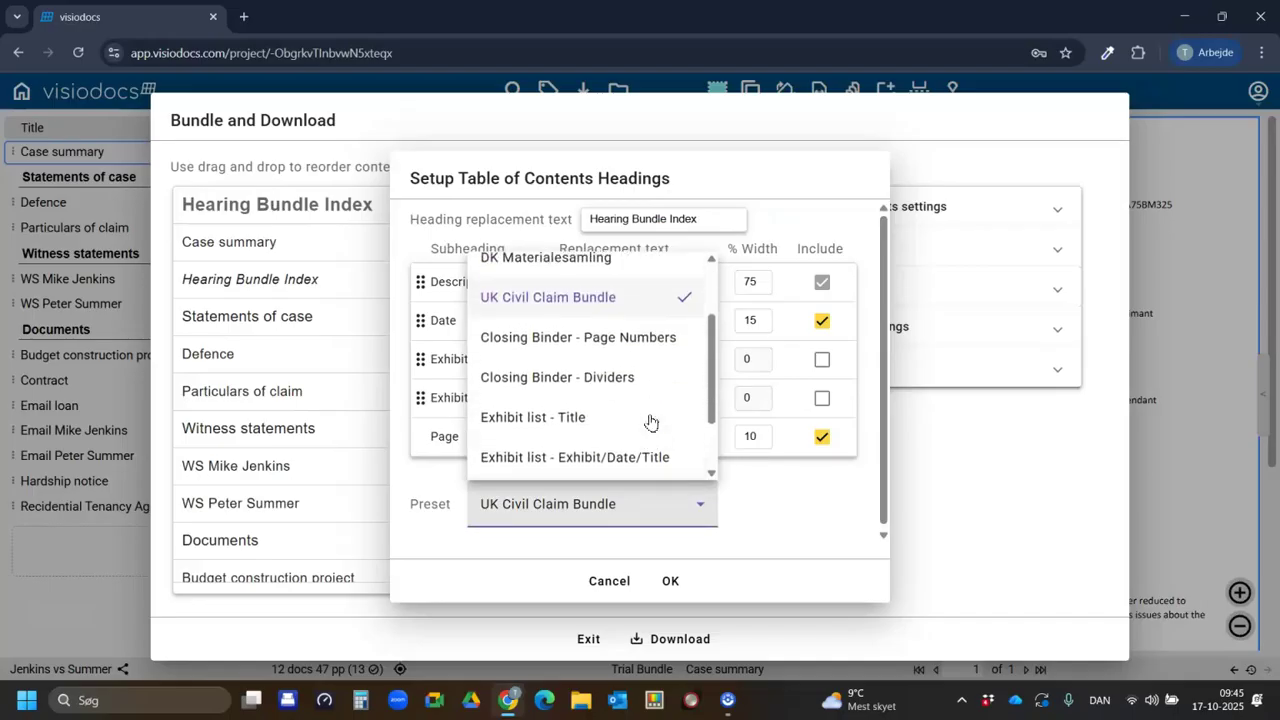
pyautogui.scroll(1, 650, 422)
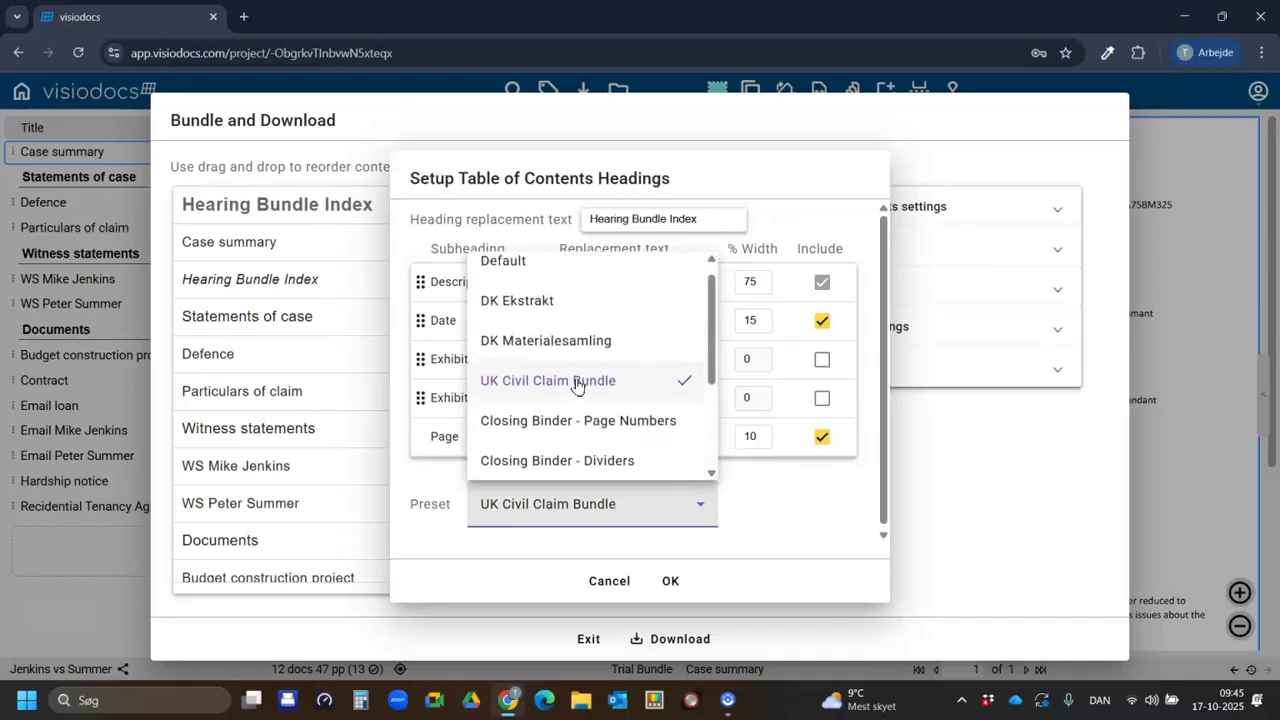
pyautogui.click(577, 384)
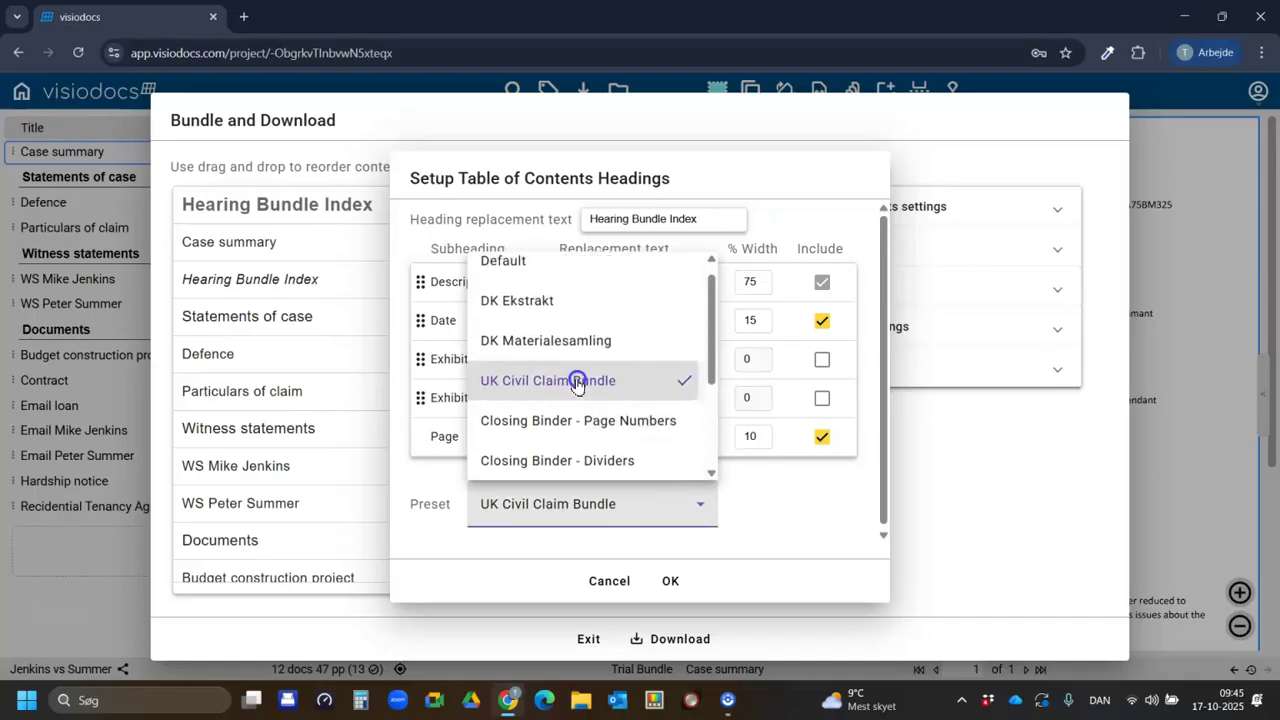
pyautogui.click(671, 584)
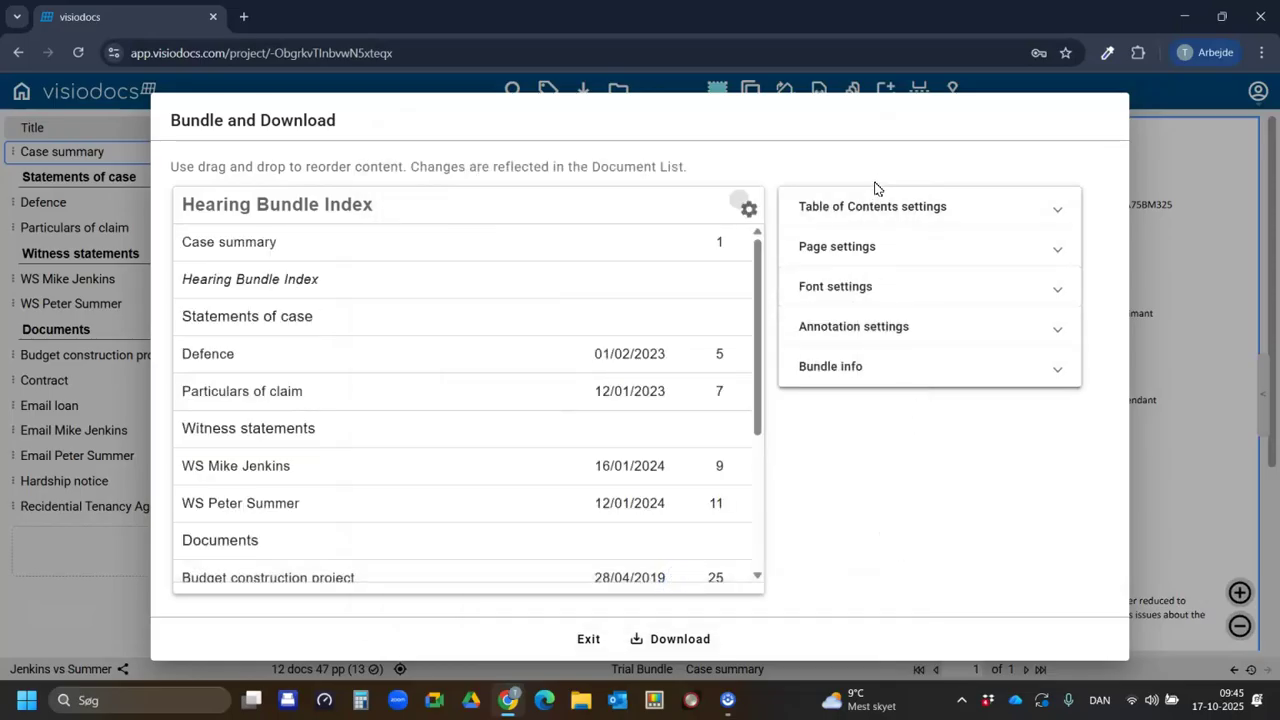
# Step: Review the table of contents and page settings, including date language, duplex printing, page number placement and watermark options
pyautogui.click(901, 209)
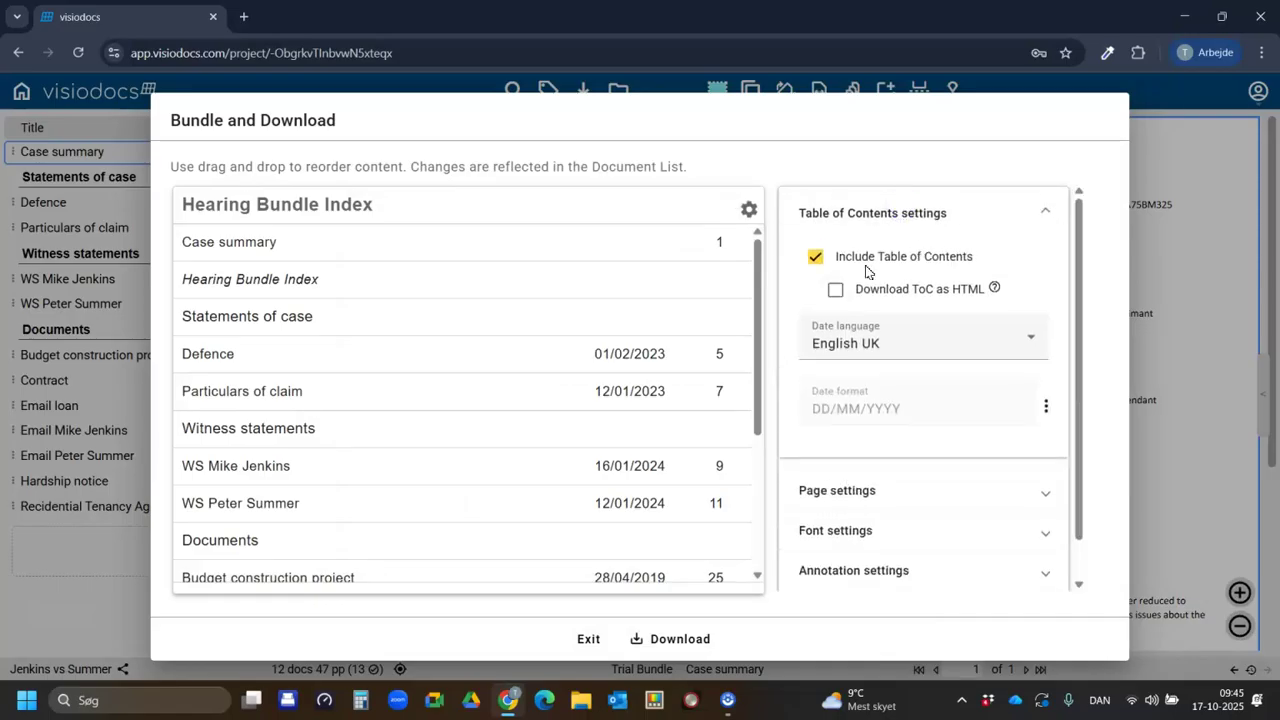
pyautogui.click(900, 344)
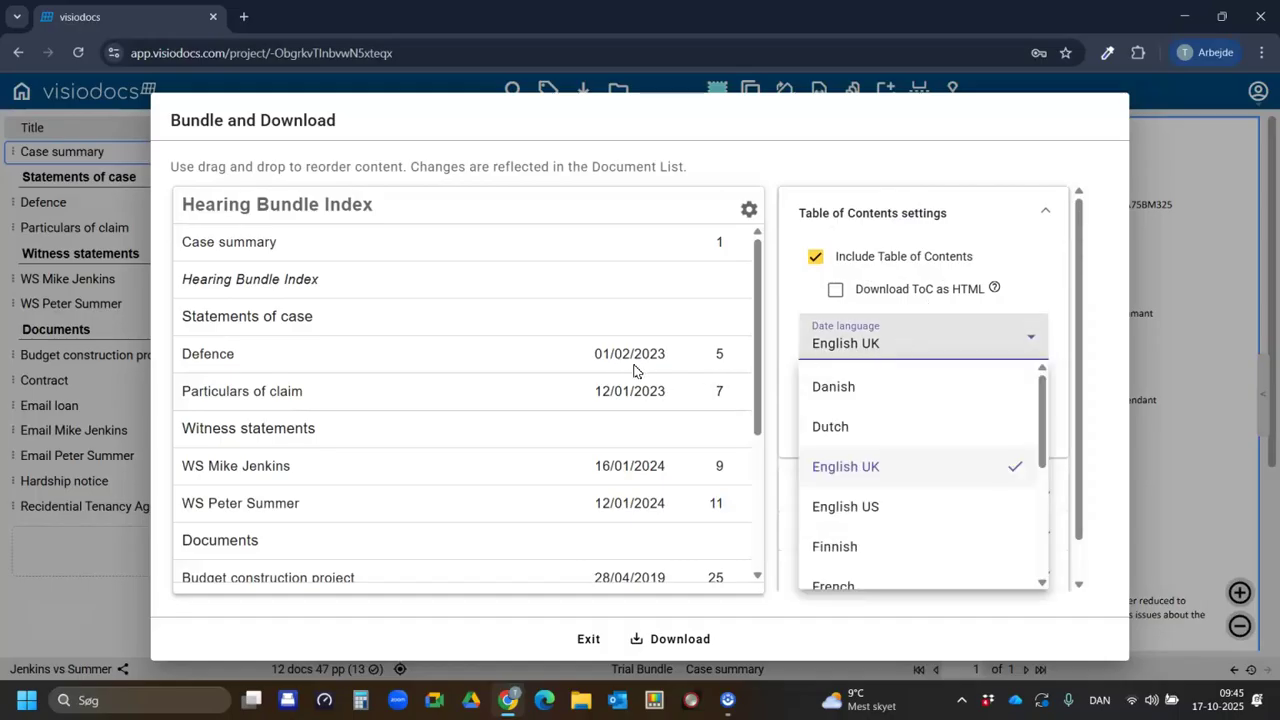
pyautogui.click(951, 344)
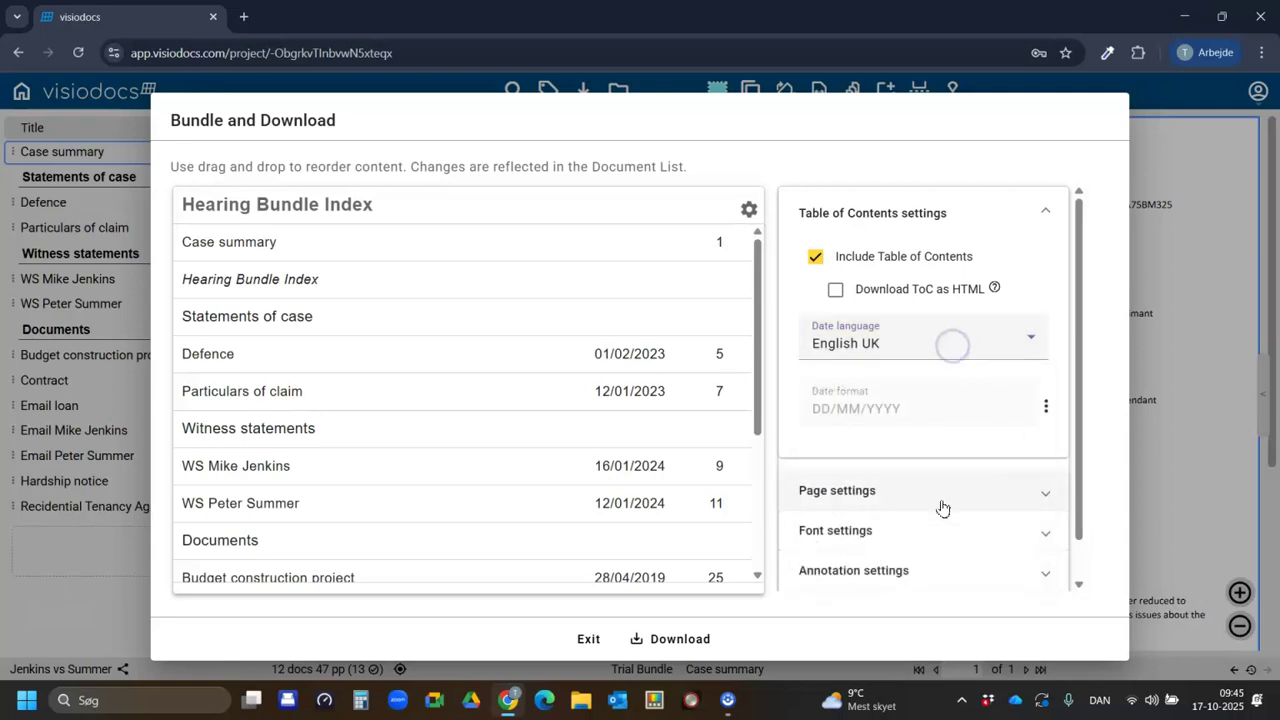
pyautogui.click(904, 491)
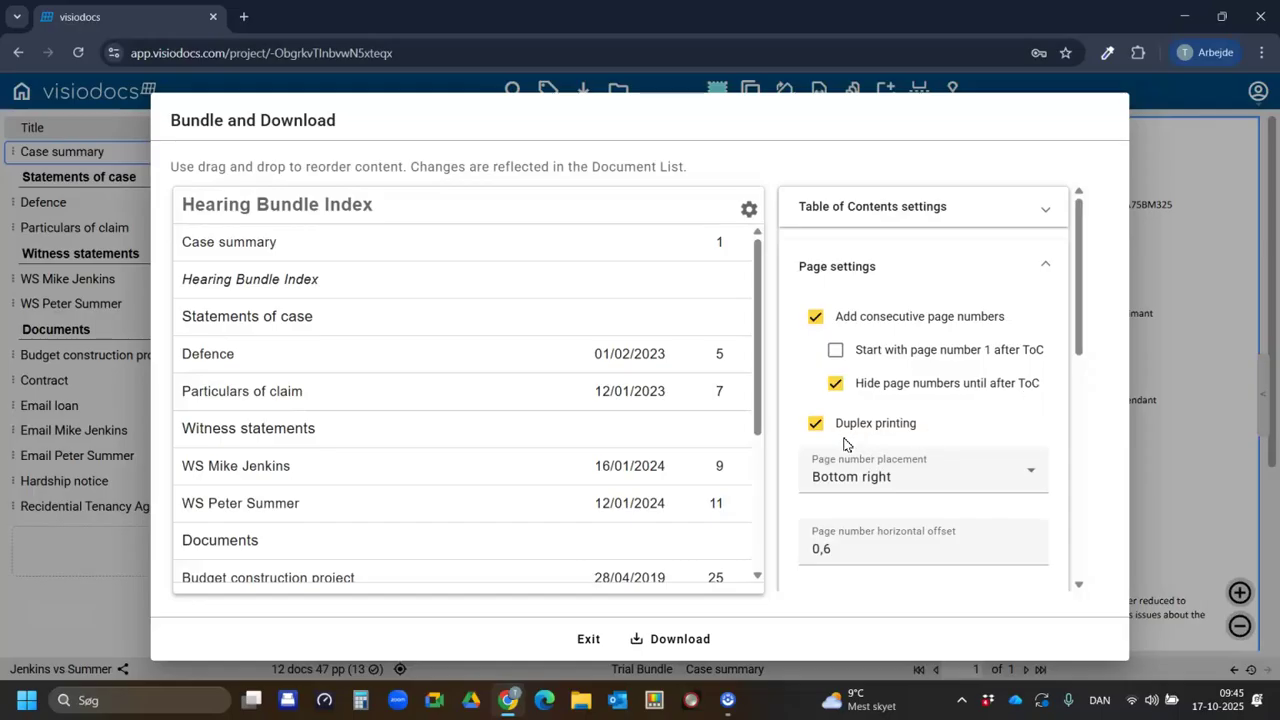
pyautogui.moveTo(846, 438)
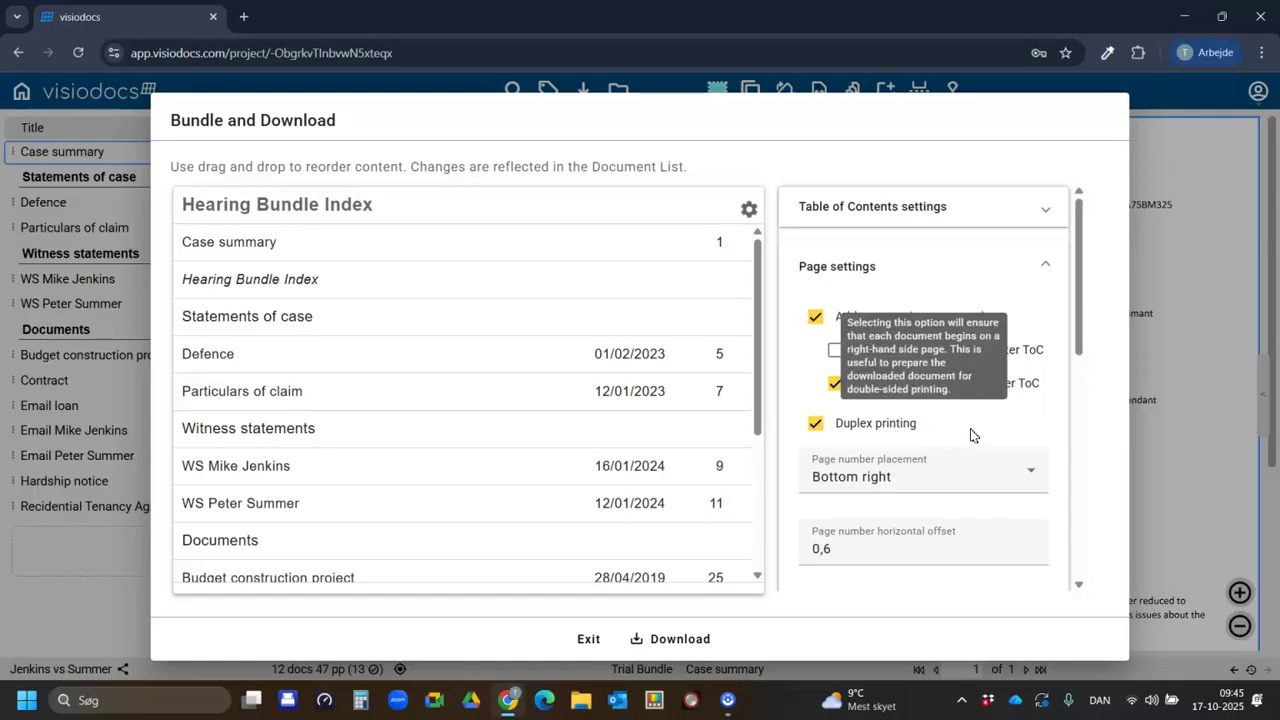
pyautogui.scroll(-3, 952, 432)
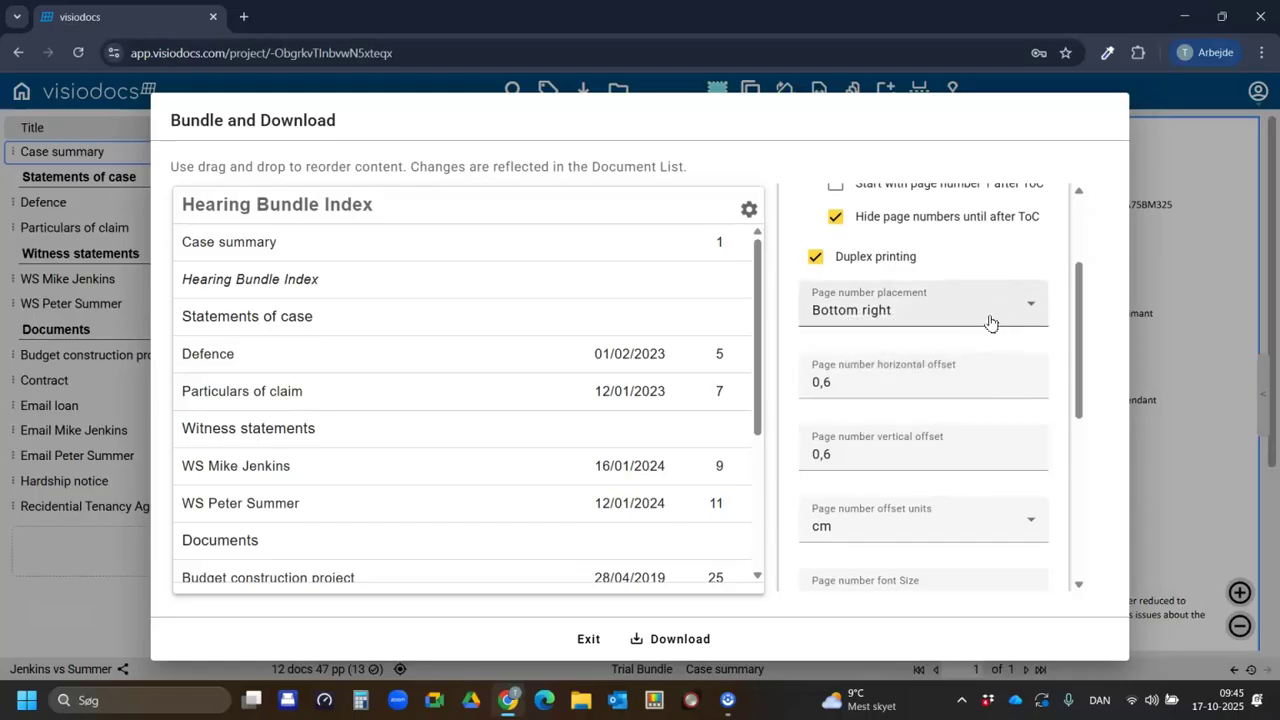
pyautogui.click(982, 314)
pyautogui.click(982, 315)
pyautogui.scroll(-3, 982, 330)
pyautogui.scroll(-4, 905, 415)
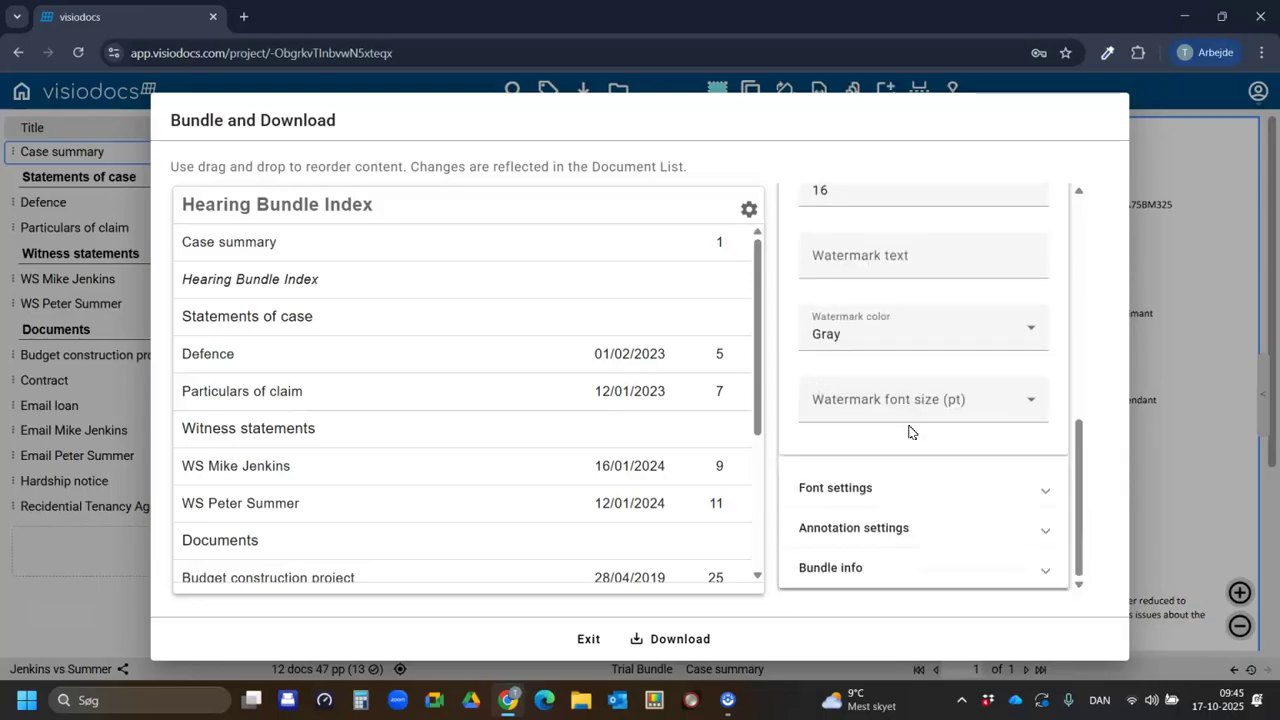
# Step: Set the bundle font to Arimo and download the bundle
pyautogui.click(876, 492)
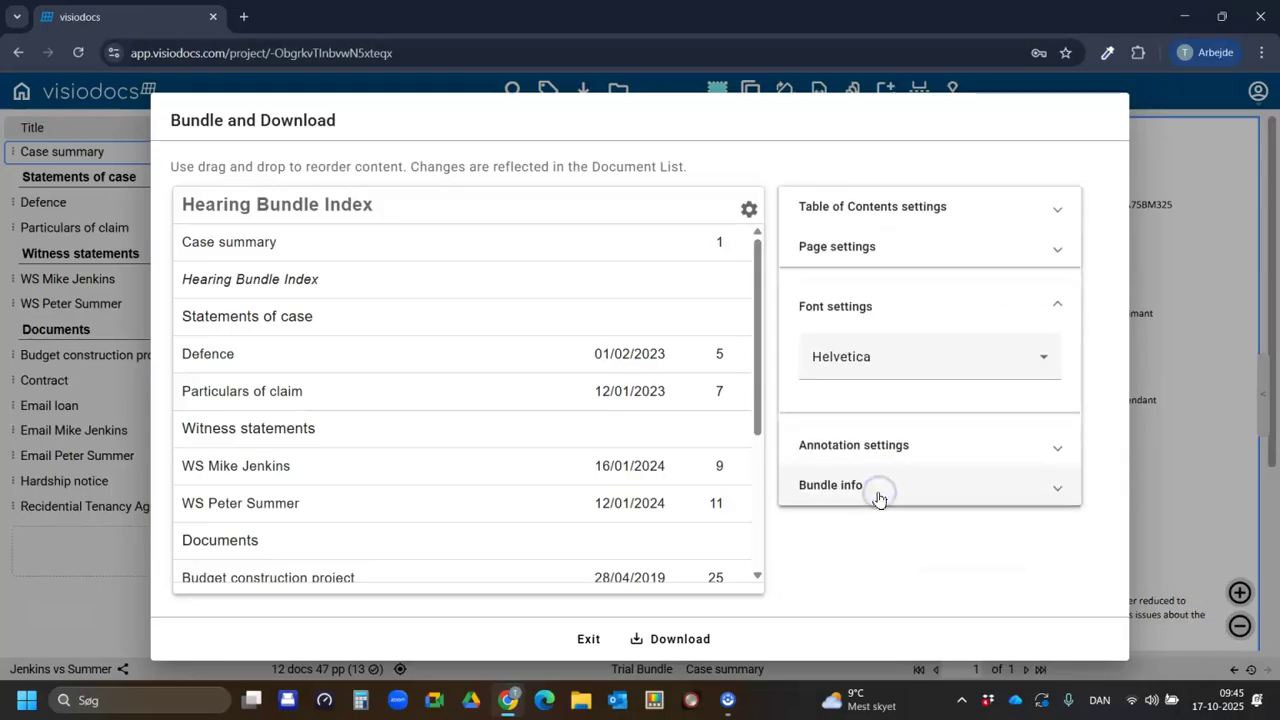
pyautogui.click(904, 371)
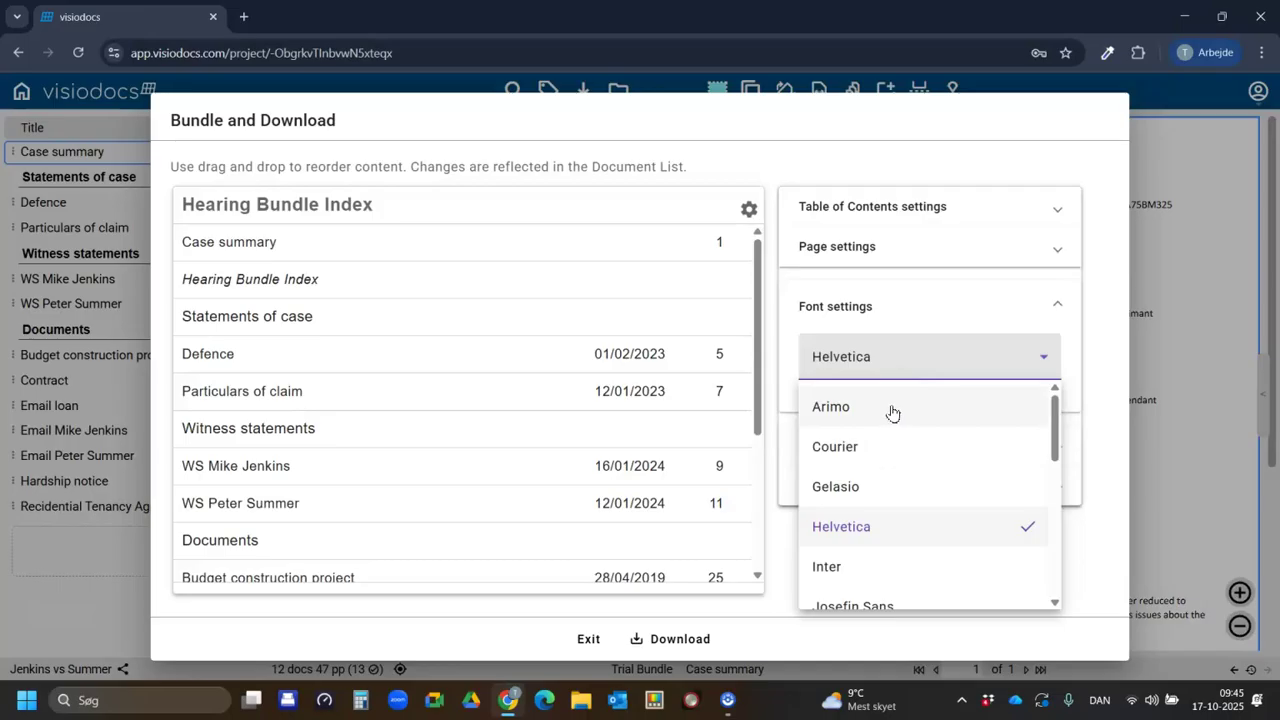
pyautogui.click(892, 408)
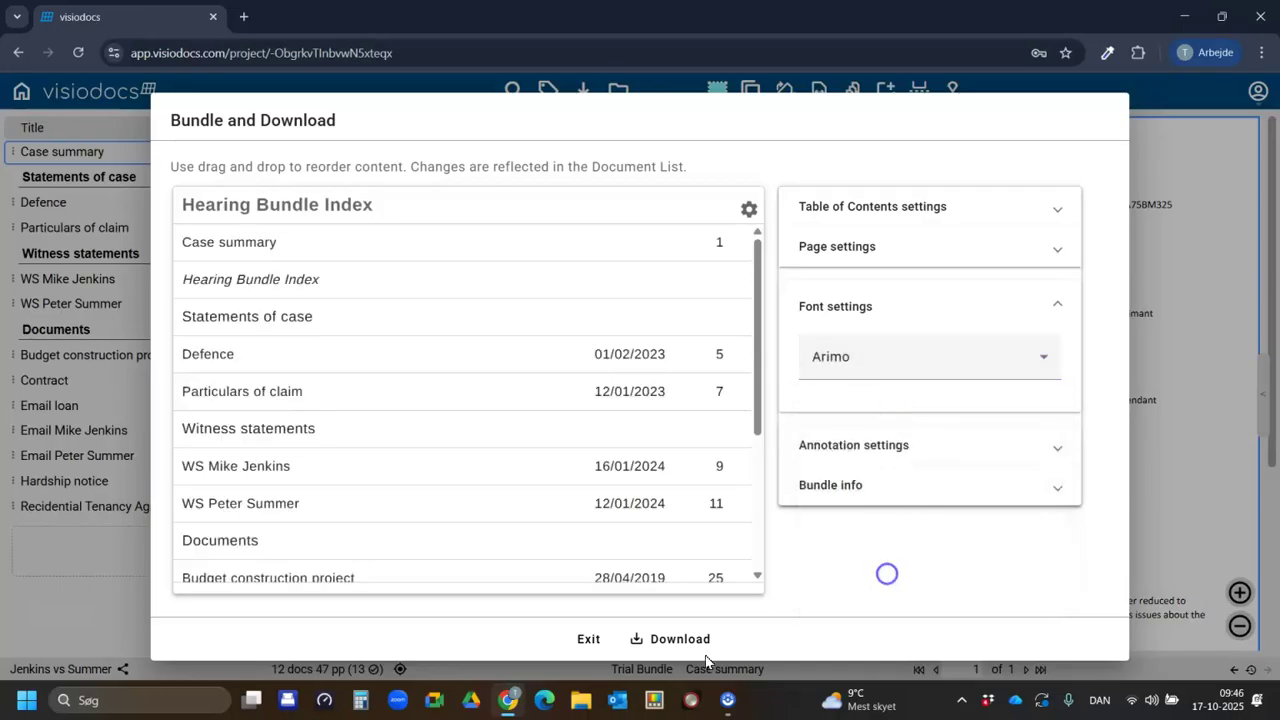
pyautogui.click(677, 641)
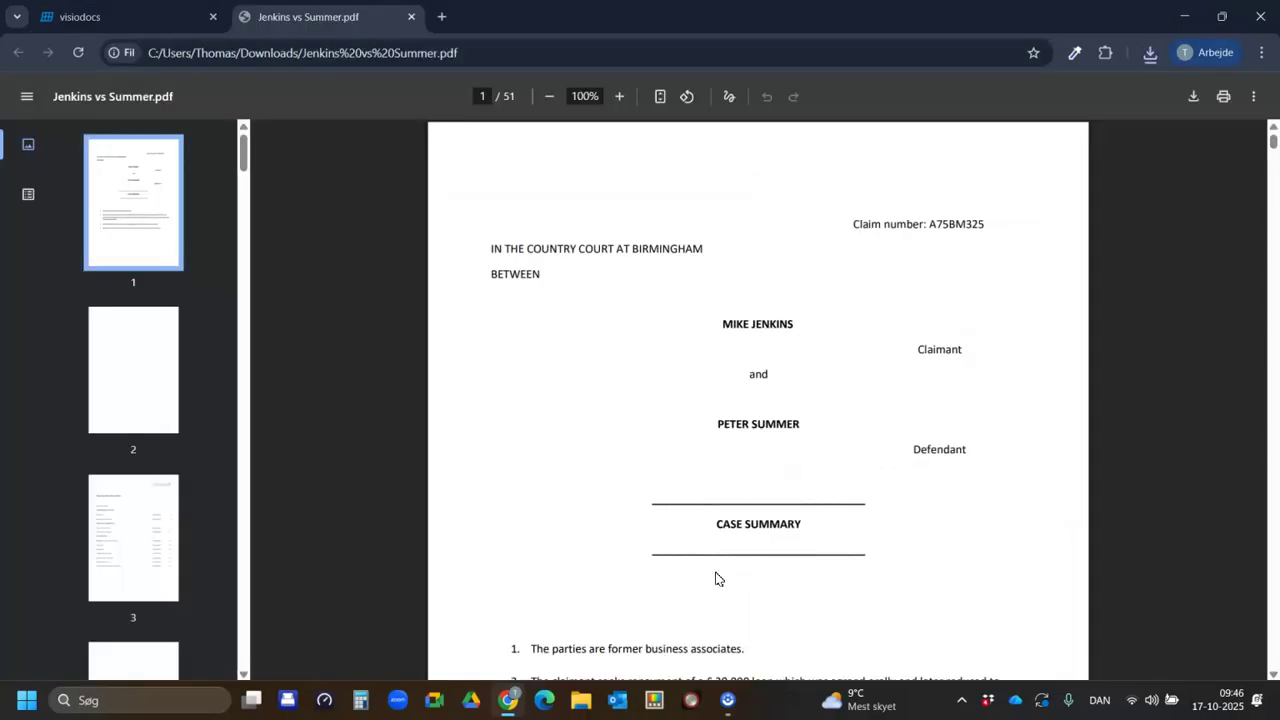
# Step: Show the downloaded PDF's document outline and examine the Hearing Bundle Index page
pyautogui.click(28, 194)
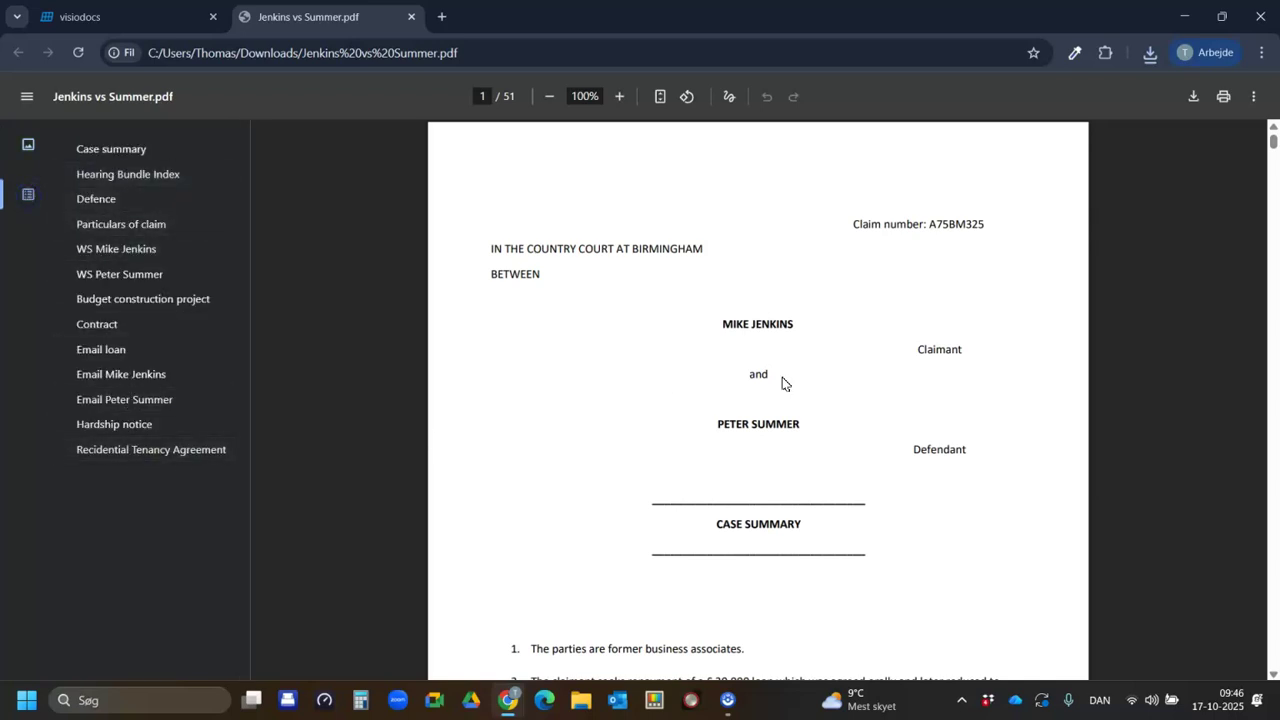
pyautogui.scroll(-8, 782, 378)
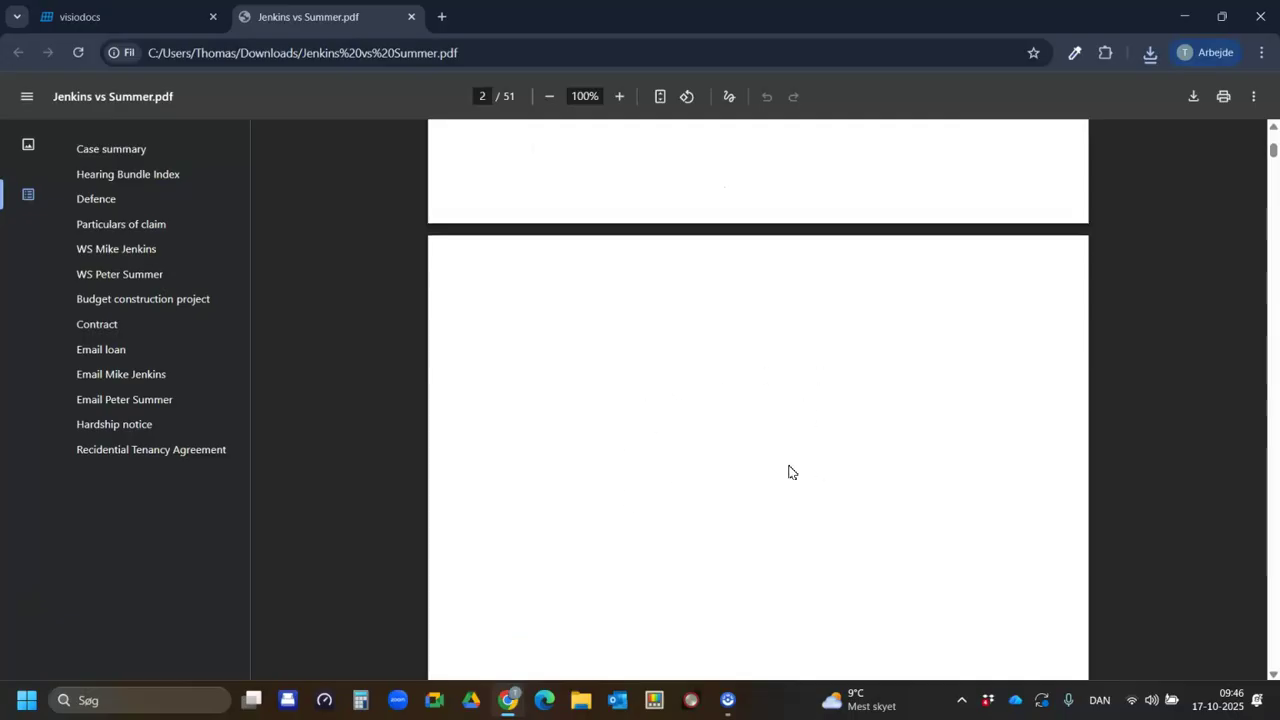
pyautogui.scroll(-1, 789, 471)
pyautogui.scroll(-1, 789, 471)
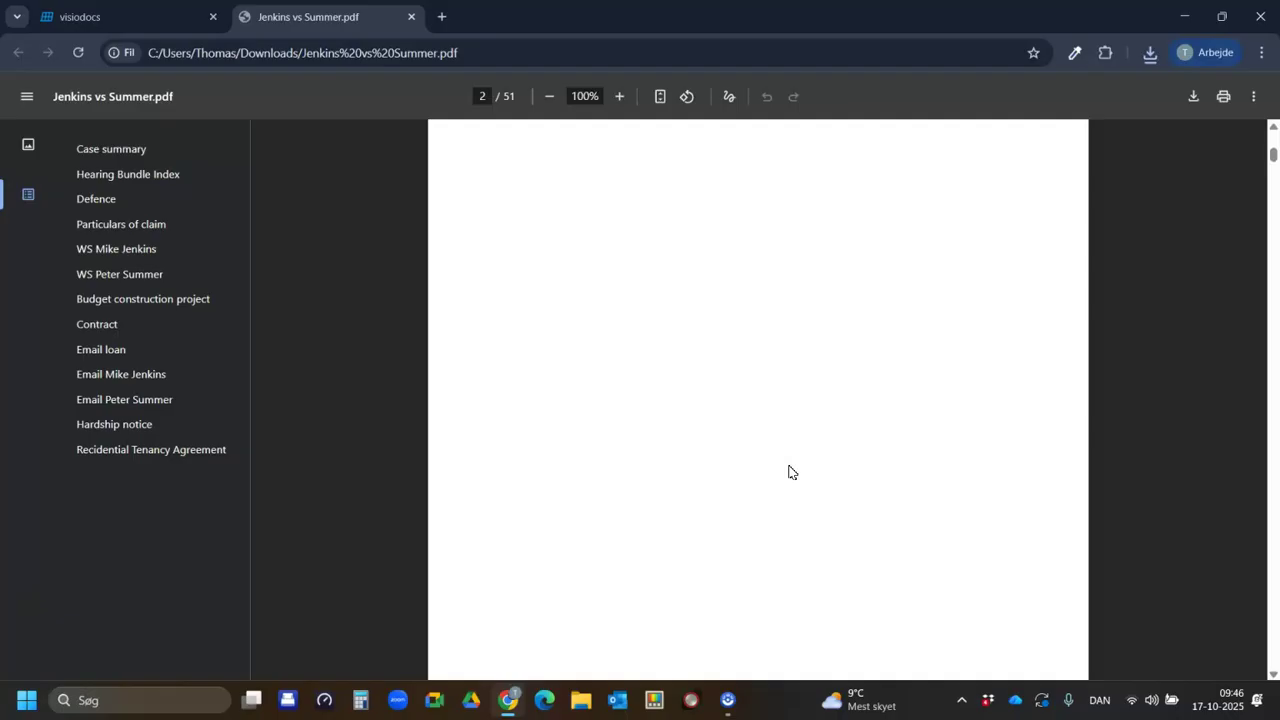
pyautogui.scroll(-6, 789, 471)
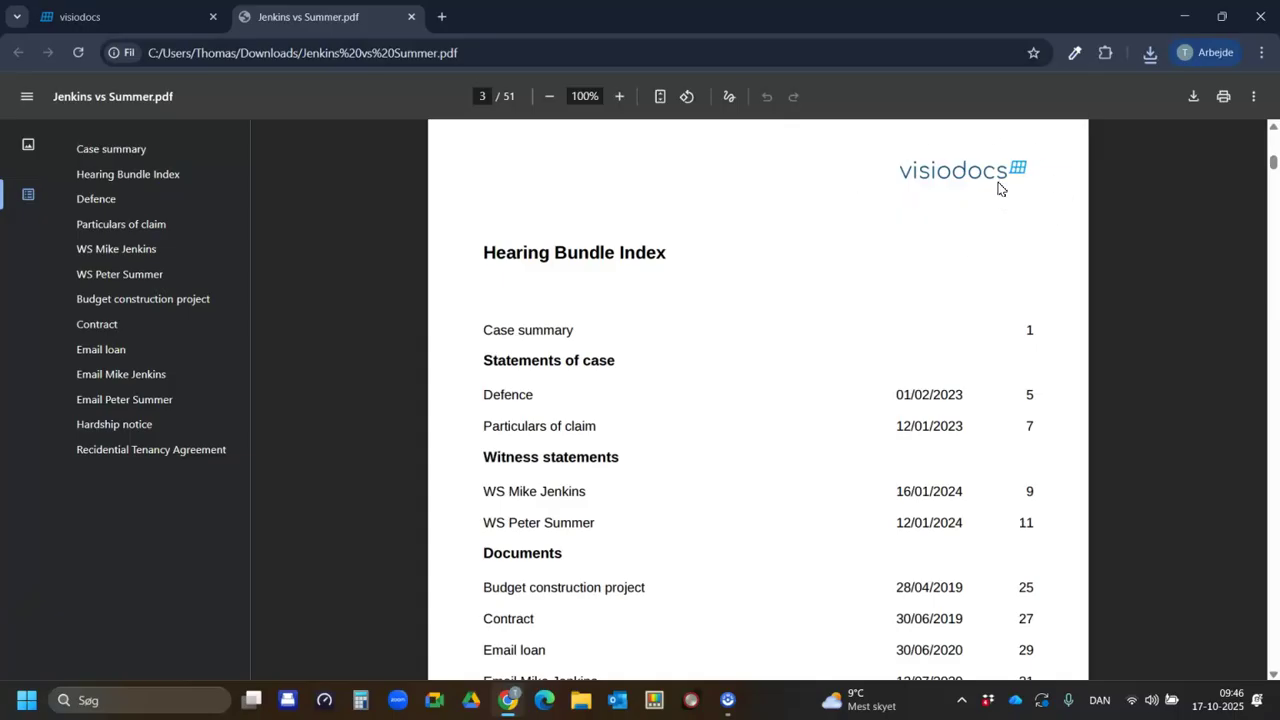
pyautogui.scroll(-3, 925, 270)
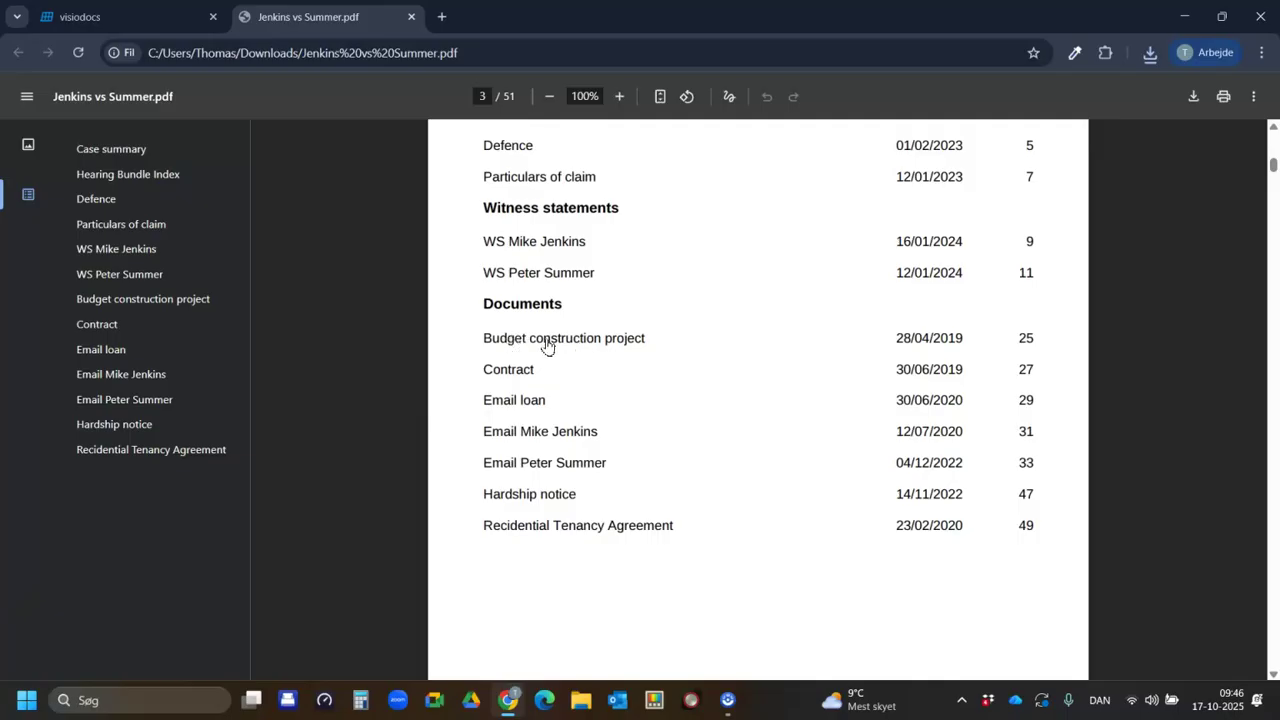
# Step: Test the index link to Budget construction project, check its page numbering, and return to Case summary through the document outline
pyautogui.click(596, 338)
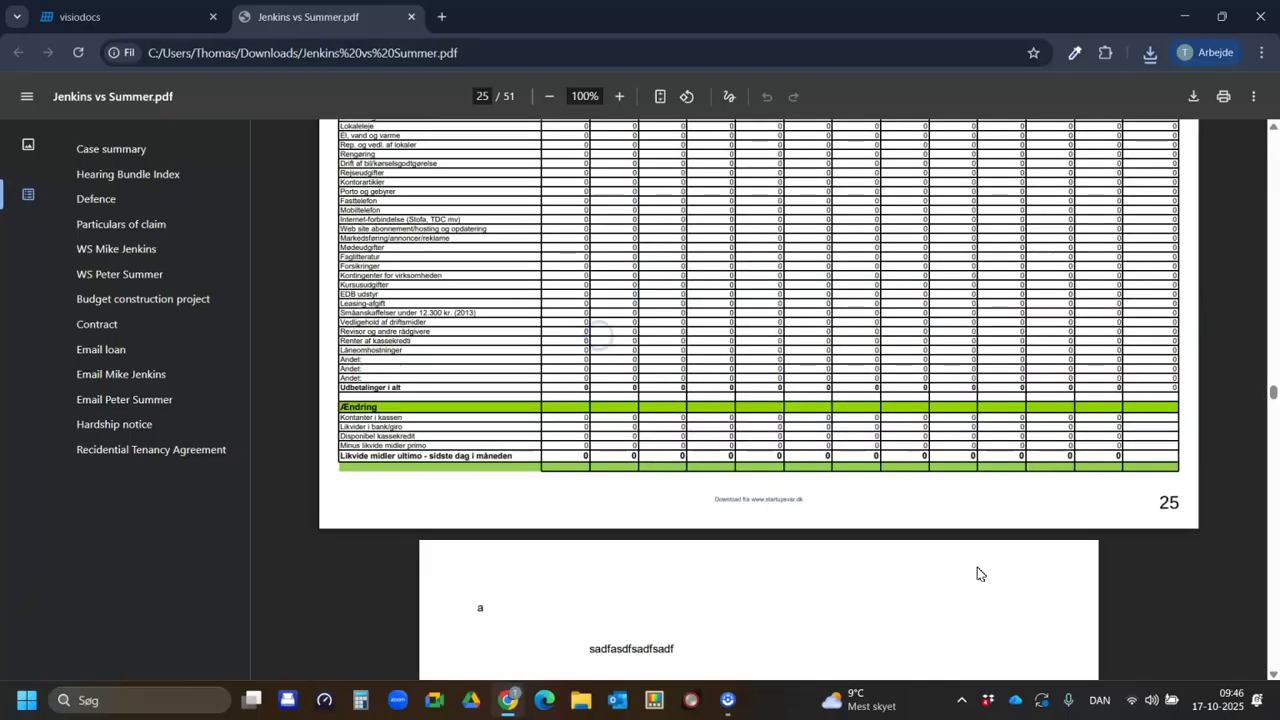
pyautogui.scroll(3, 978, 573)
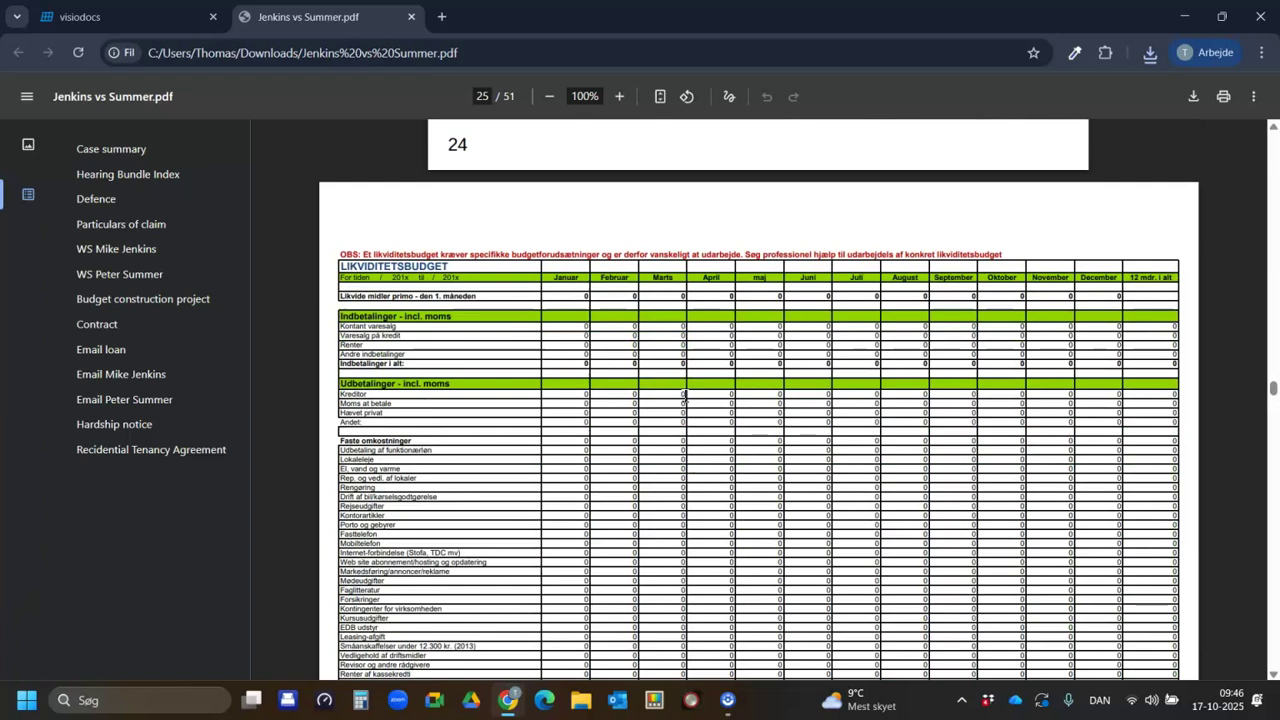
pyautogui.click(85, 152)
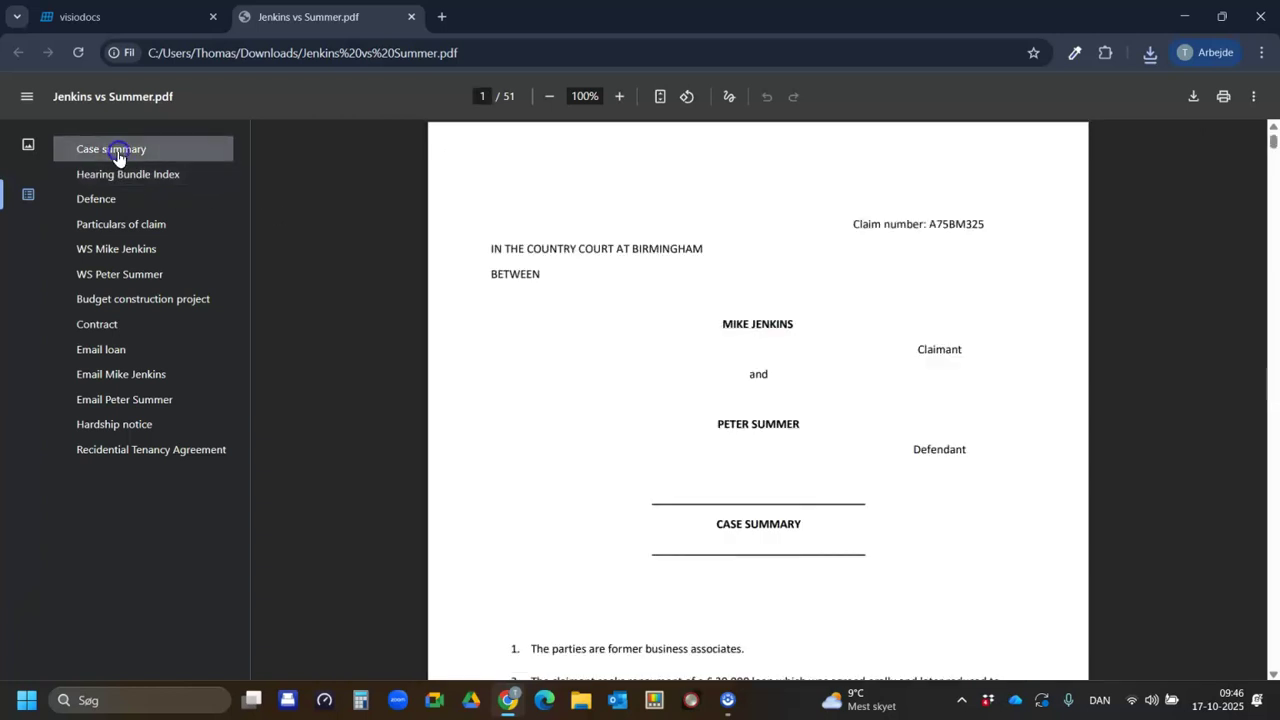